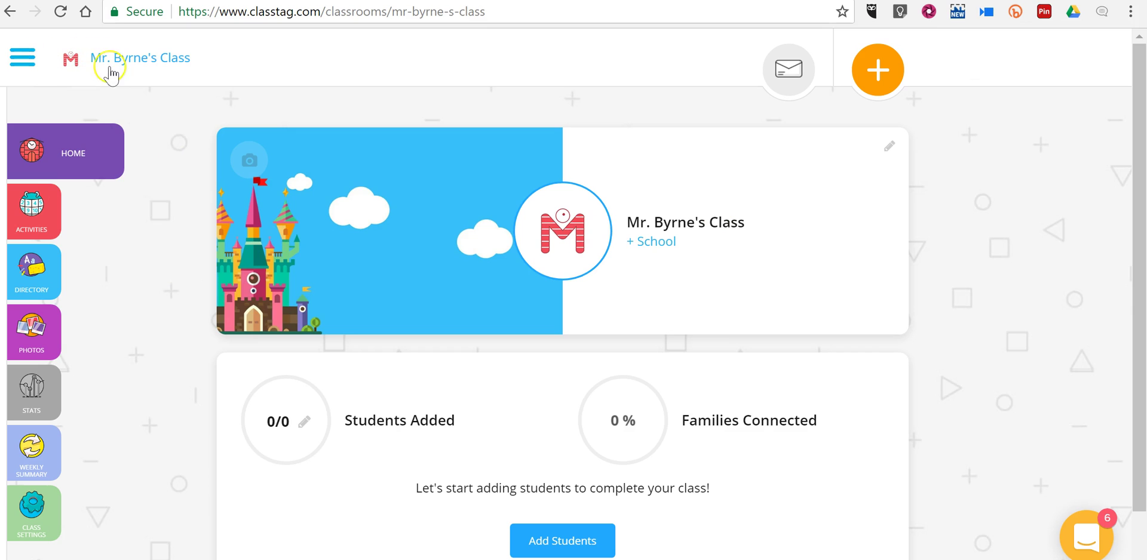
# - Start a new class and enter the teacher's homeroom name as the class name
pyautogui.click(20, 61)
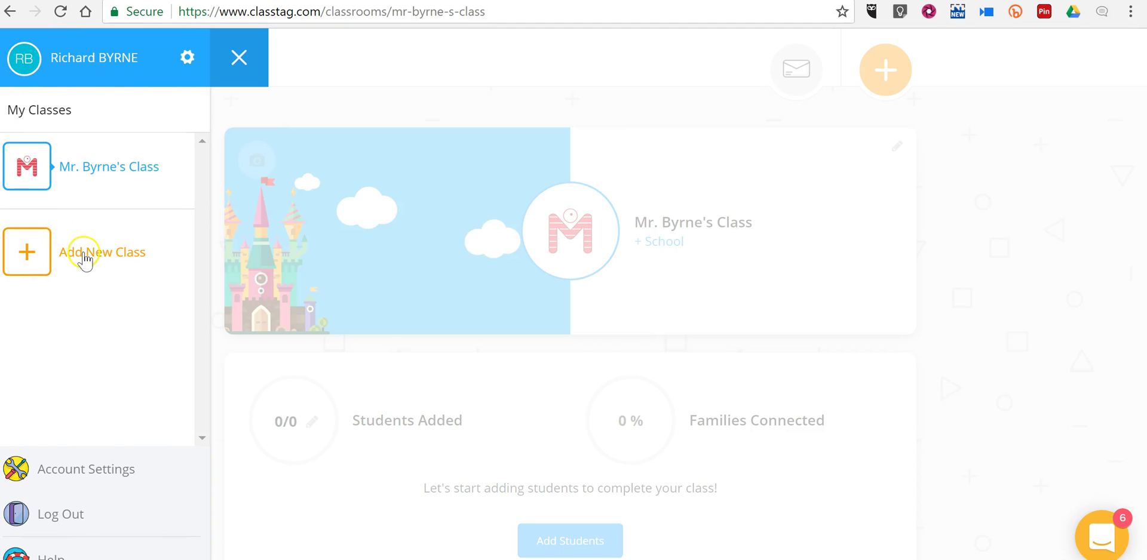
pyautogui.click(85, 257)
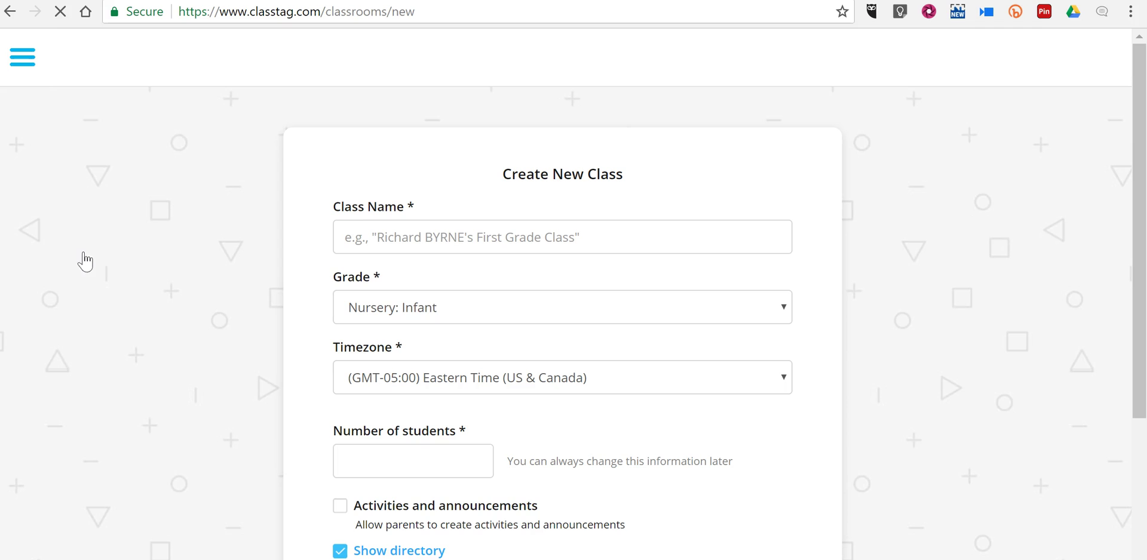
pyautogui.click(581, 245)
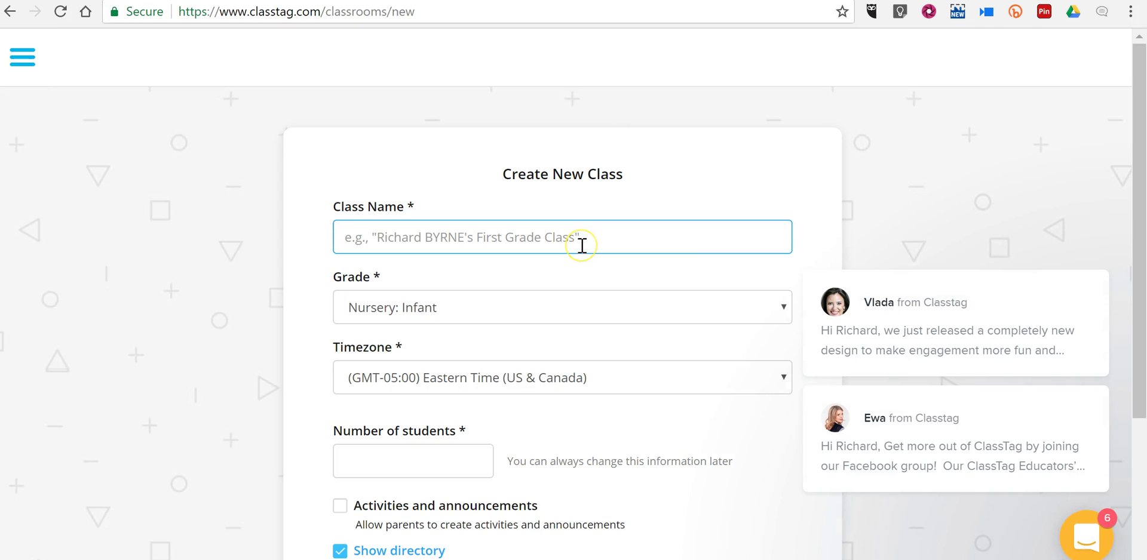
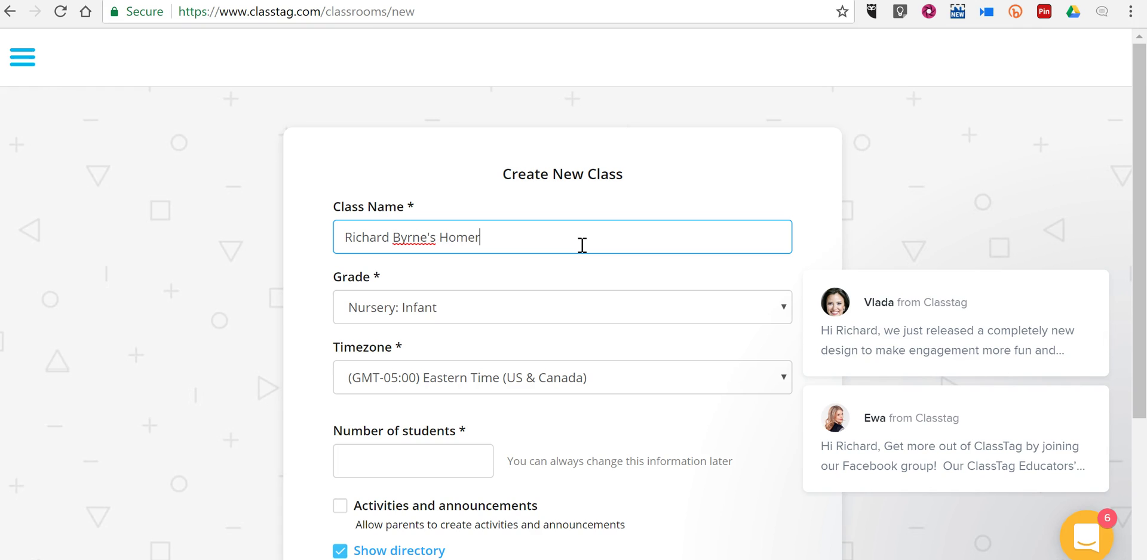
# - Dismiss the chat pop-ups and set the class grade to 9th grade
pyautogui.click(1088, 253)
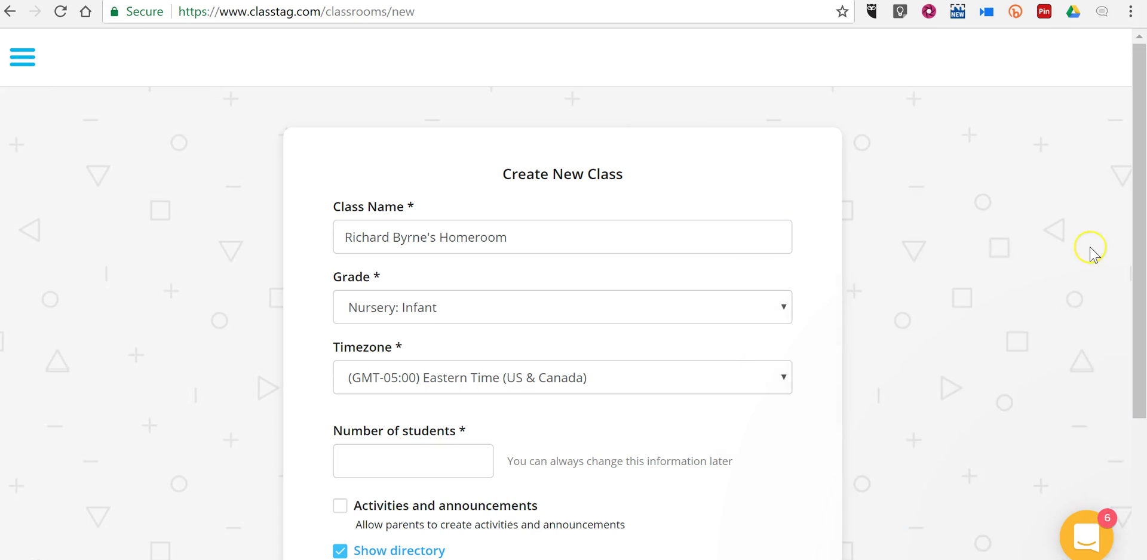
pyautogui.click(462, 317)
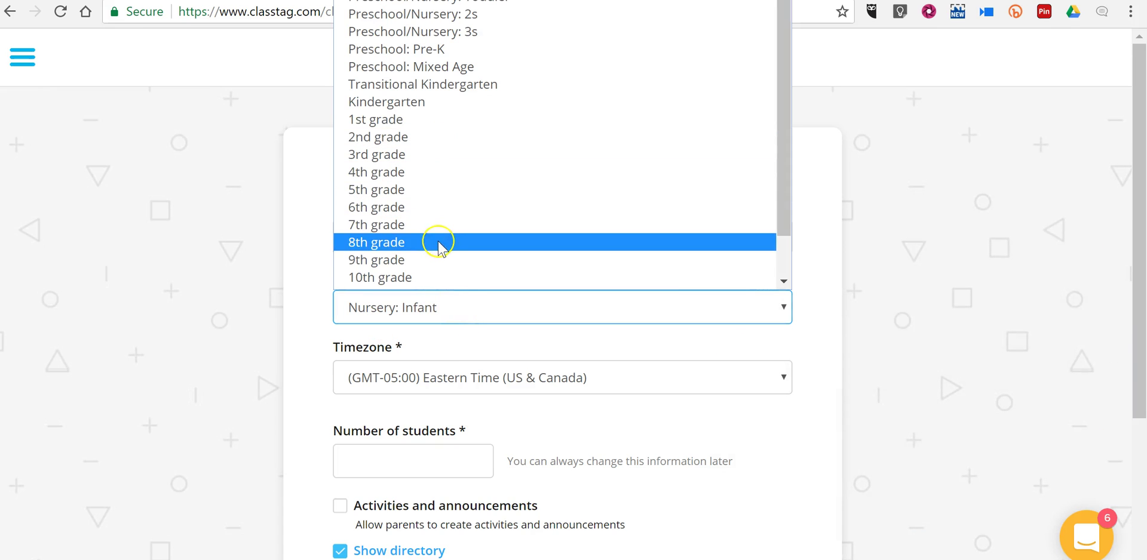
pyautogui.click(440, 260)
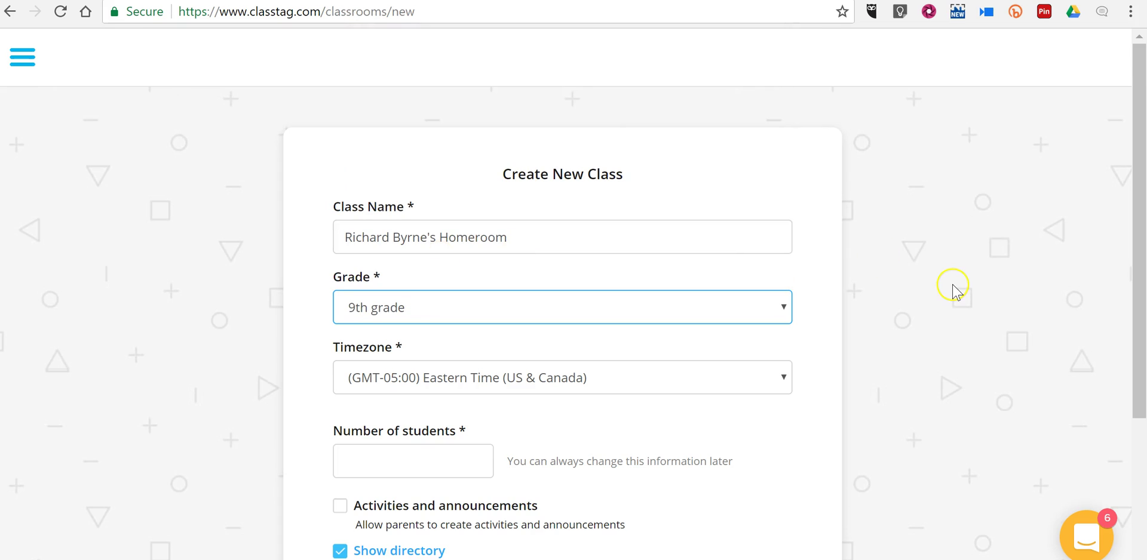
# - Set the number of students to 10, hide the directory from parents, and create the classroom
pyautogui.scroll(-3, 669, 307)
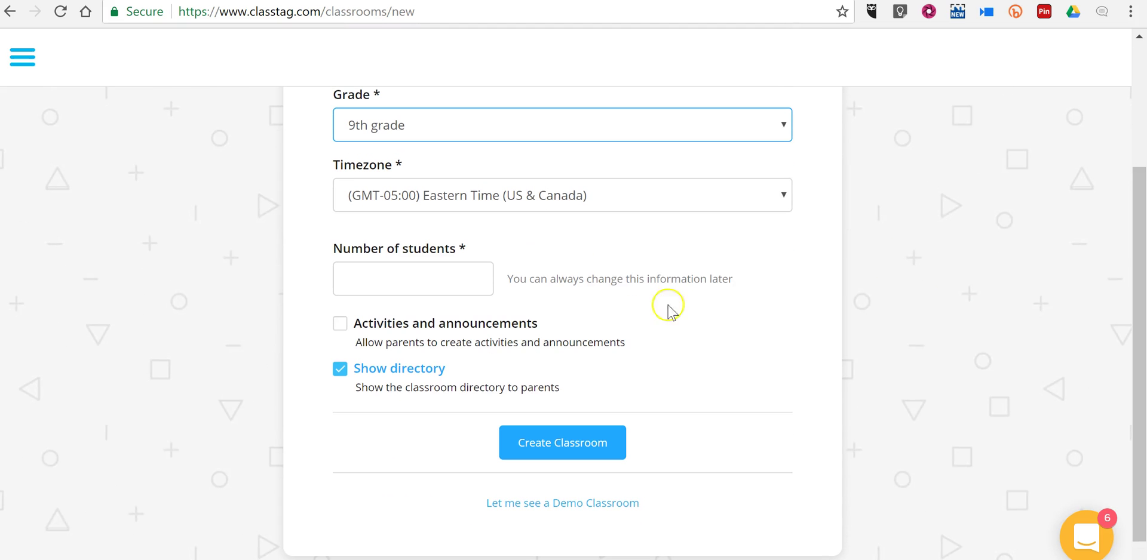
pyautogui.click(414, 287)
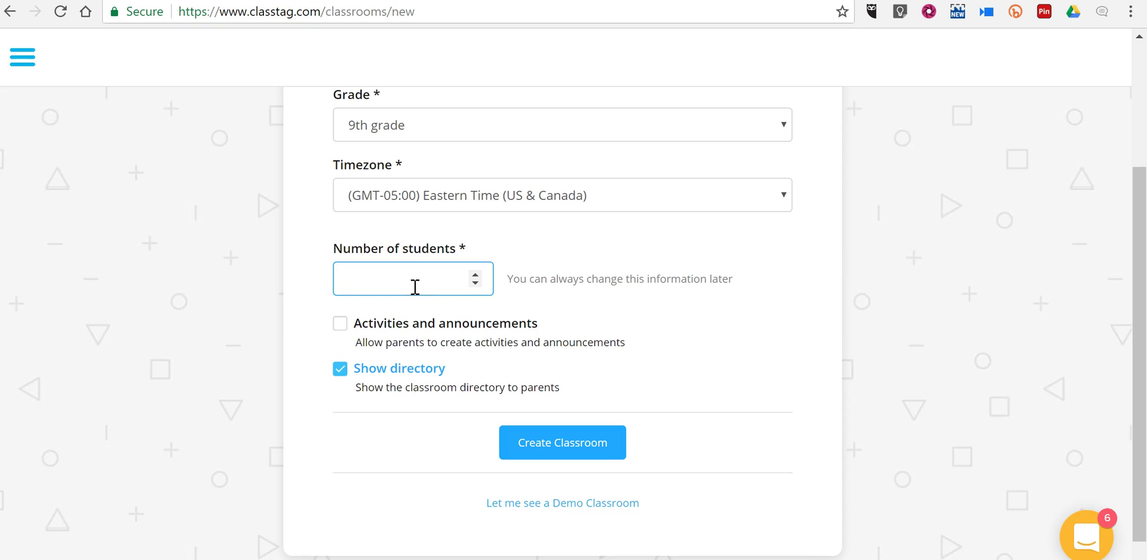
pyautogui.write('10')
pyautogui.click(340, 372)
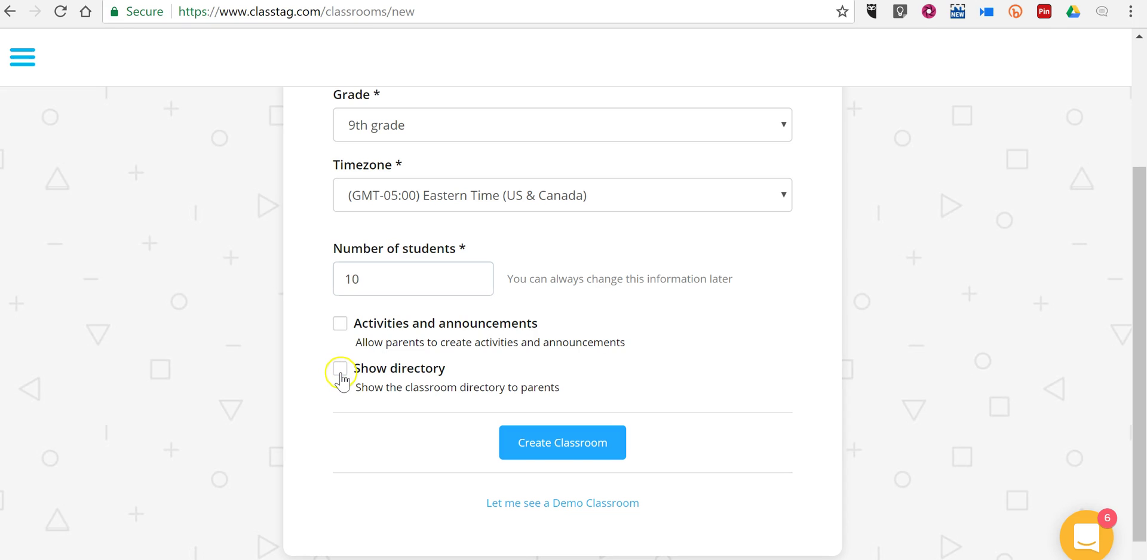
pyautogui.click(570, 445)
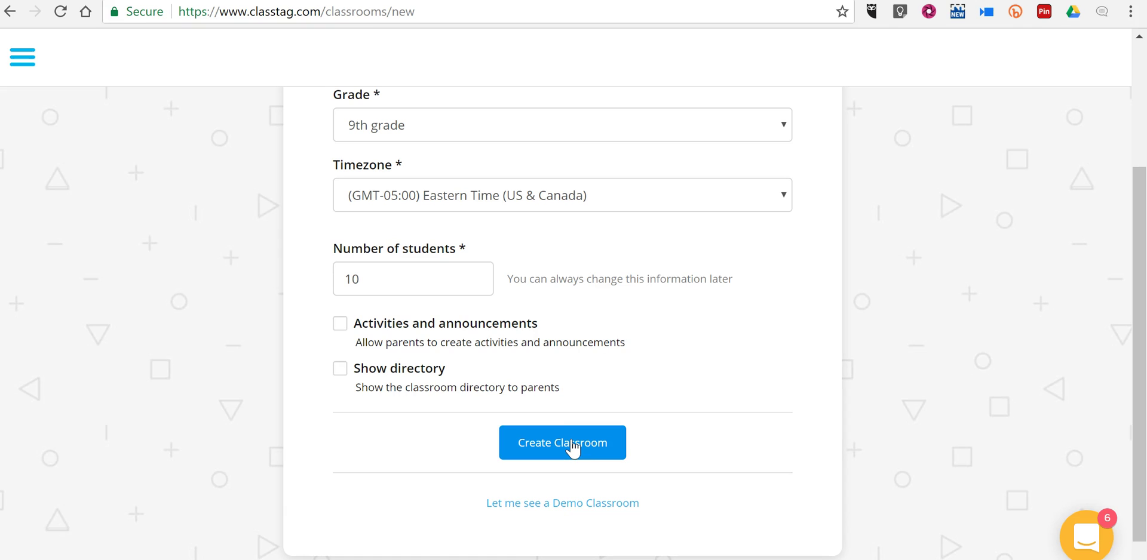
# - Submit the new class and add the first student to its directory, reaching 1/10
pyautogui.click(572, 448)
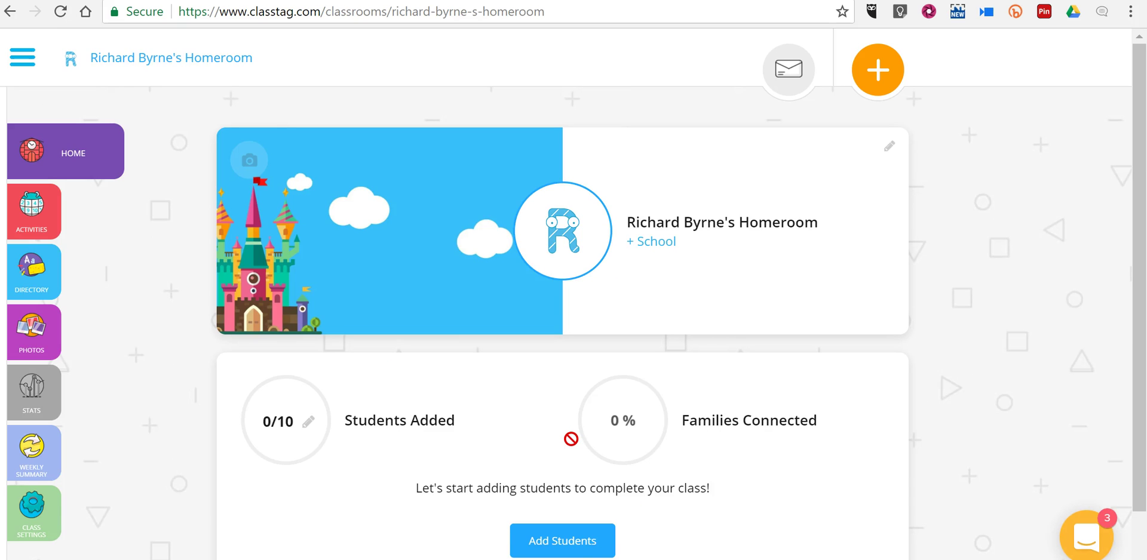
pyautogui.scroll(-1, 571, 439)
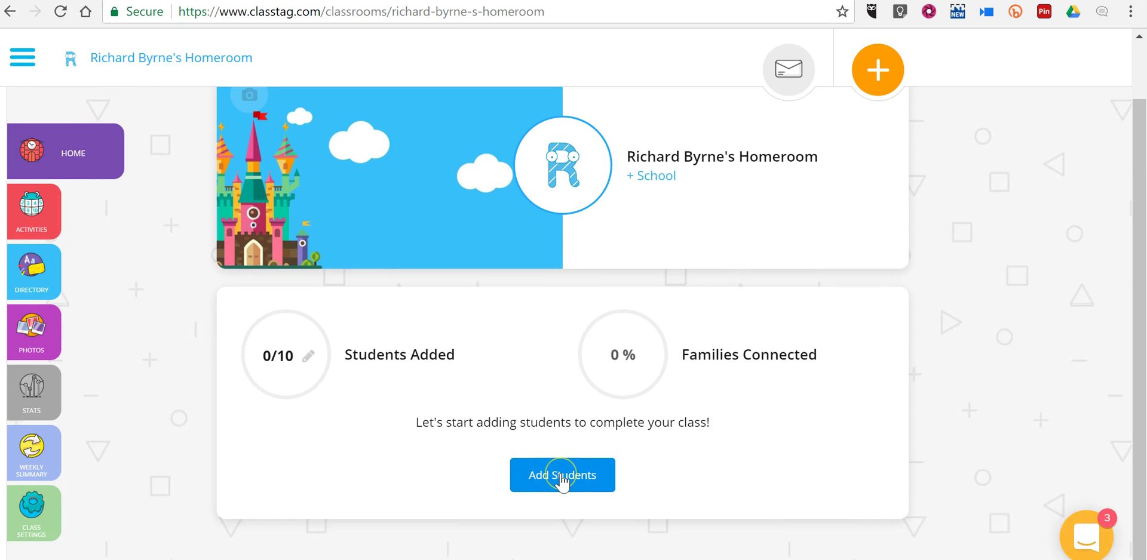
pyautogui.click(562, 478)
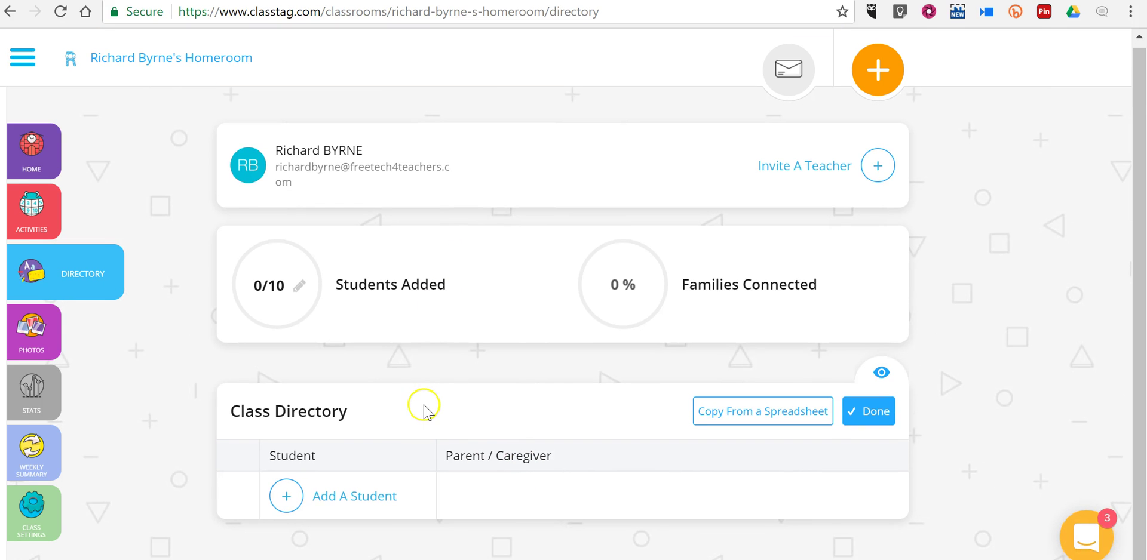
pyautogui.click(287, 497)
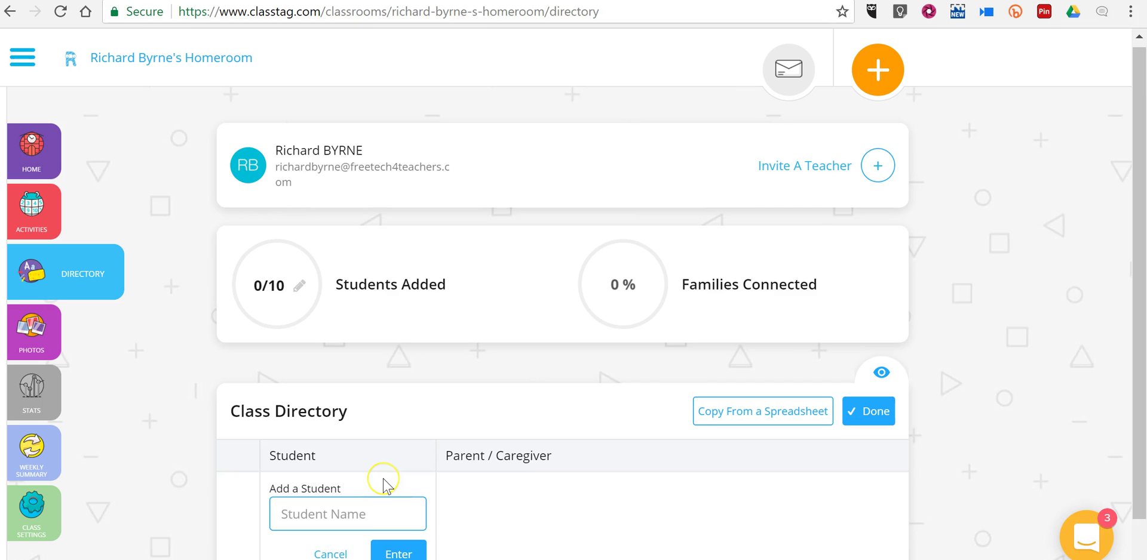
pyautogui.scroll(-1, 380, 482)
pyautogui.write('Isla')
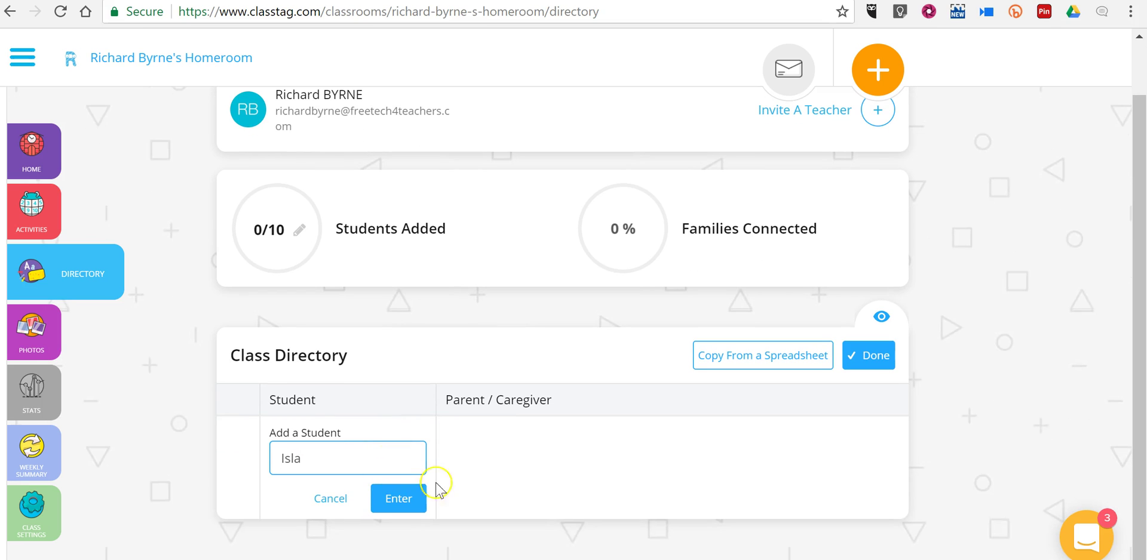
pyautogui.click(403, 495)
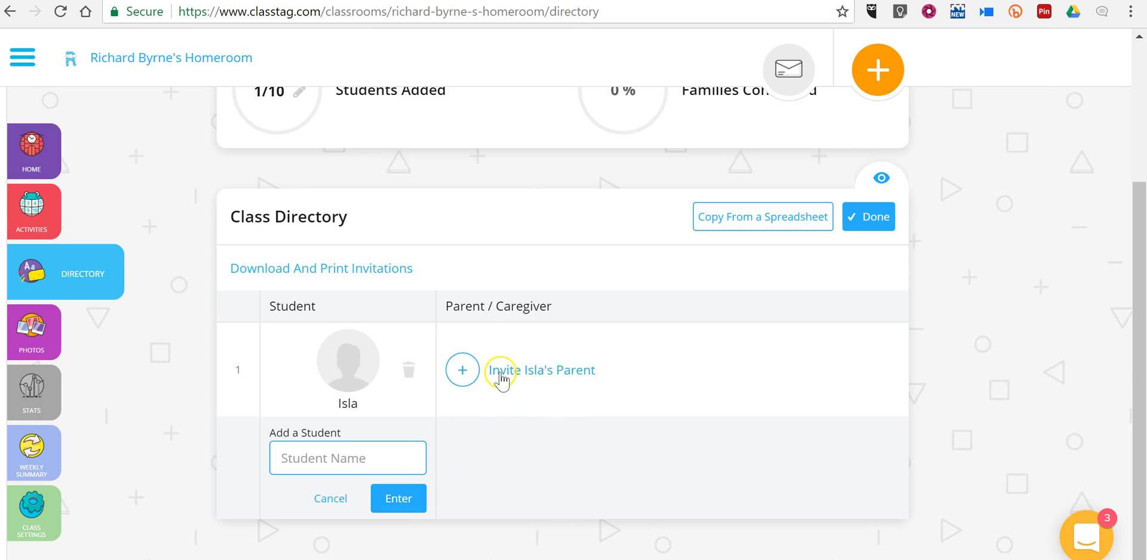
# - Invite the first student's parent by entering the parent's e-mail address
pyautogui.click(501, 375)
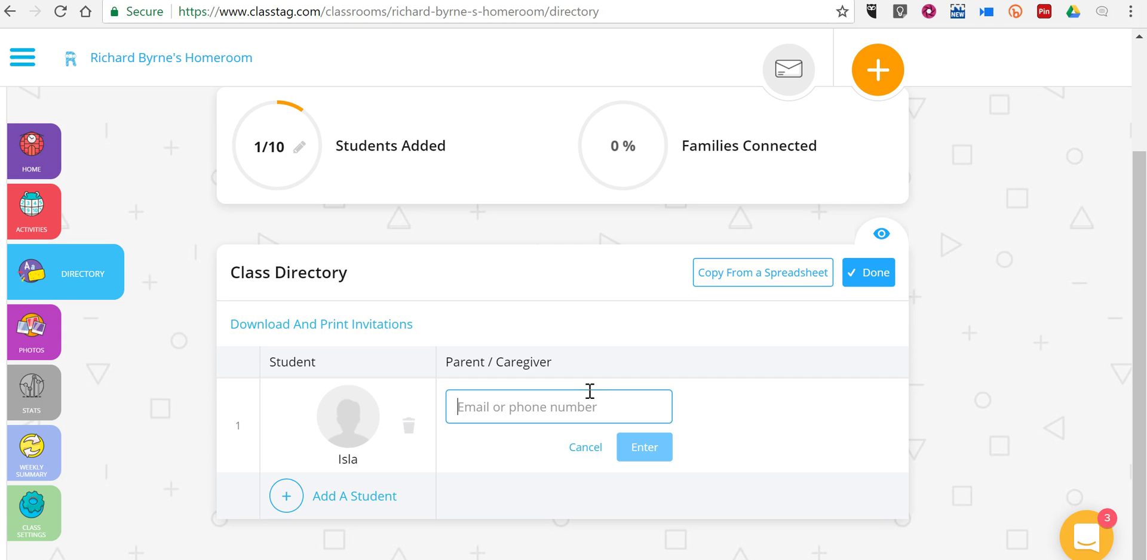
pyautogui.write('ri')
pyautogui.press('BackSpace')
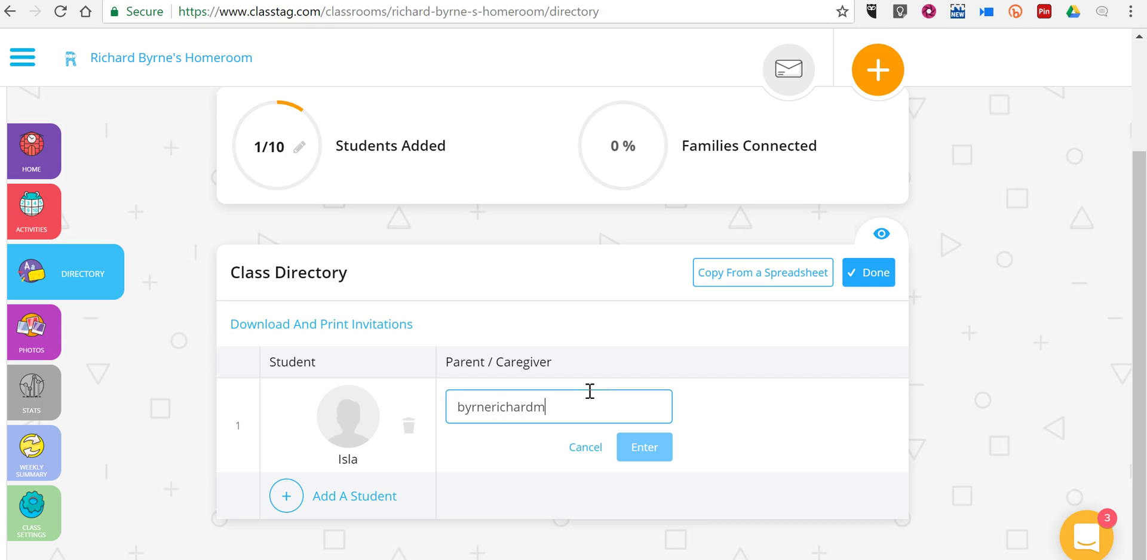
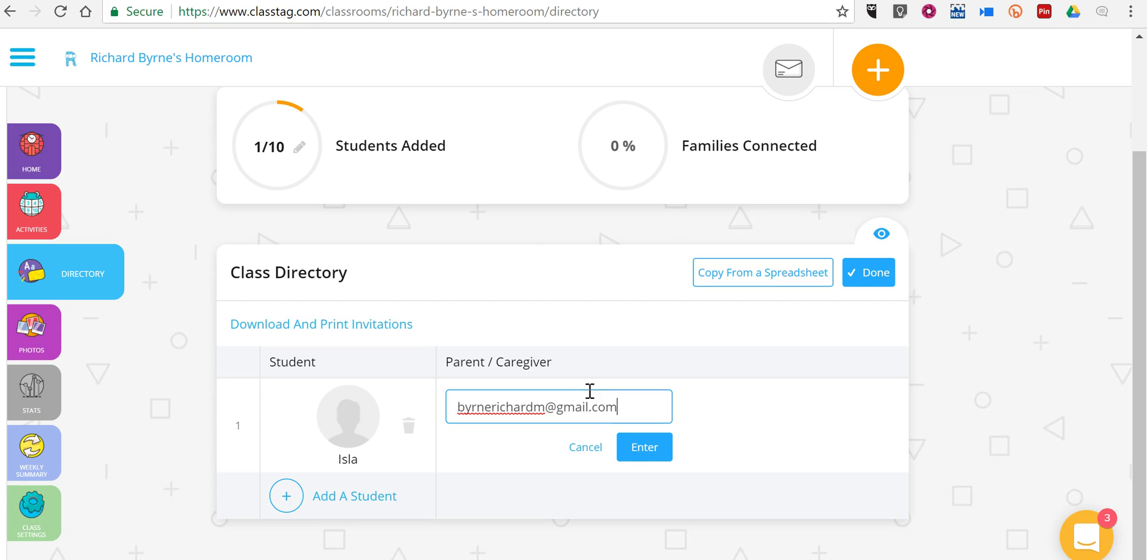
pyautogui.click(644, 442)
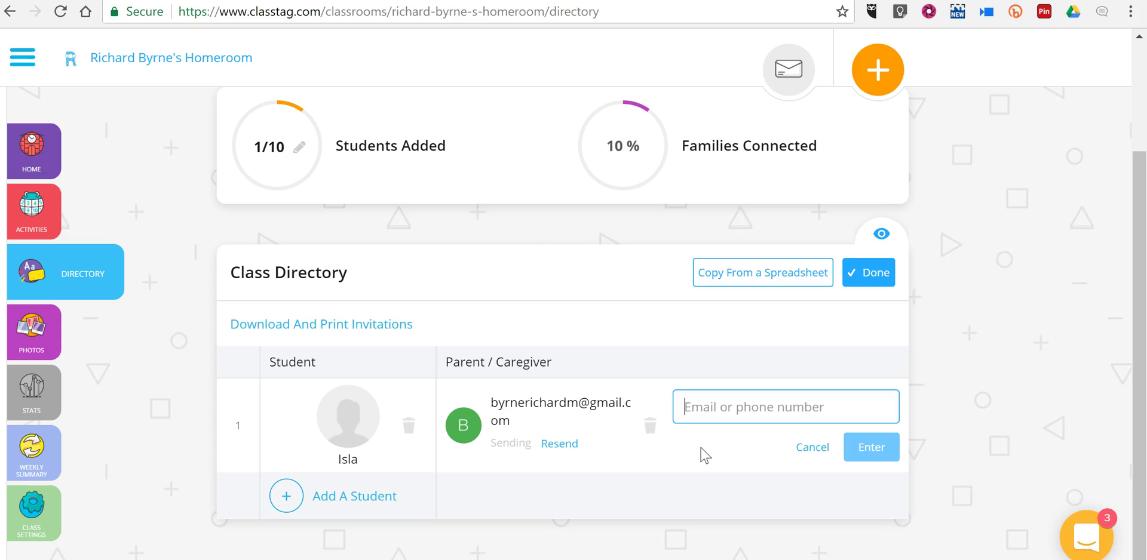
# - Download the printable parent invitations PDF and scroll to the student's activation card
pyautogui.click(356, 328)
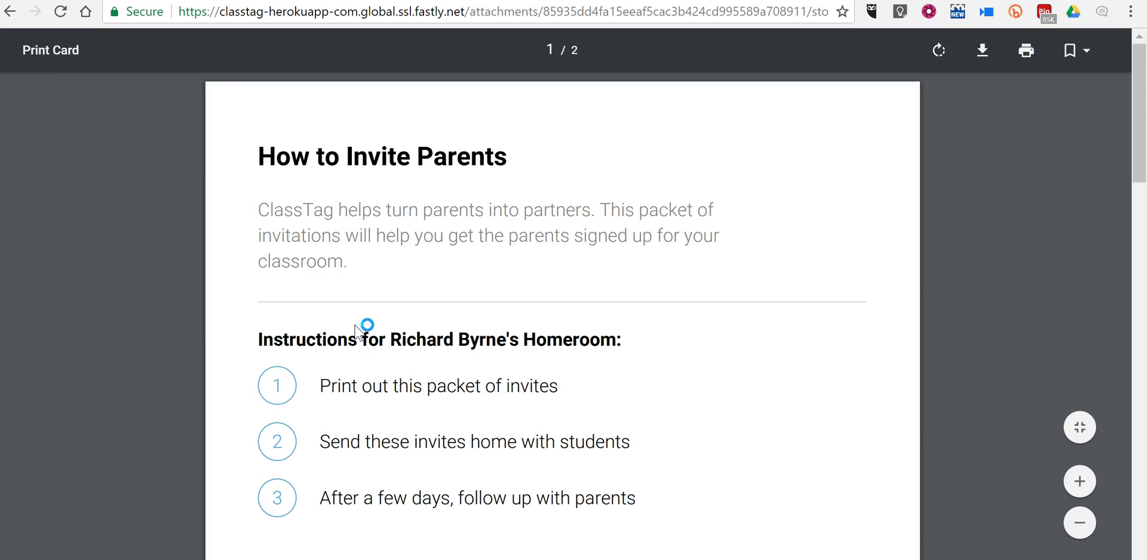
pyautogui.scroll(-10, 355, 326)
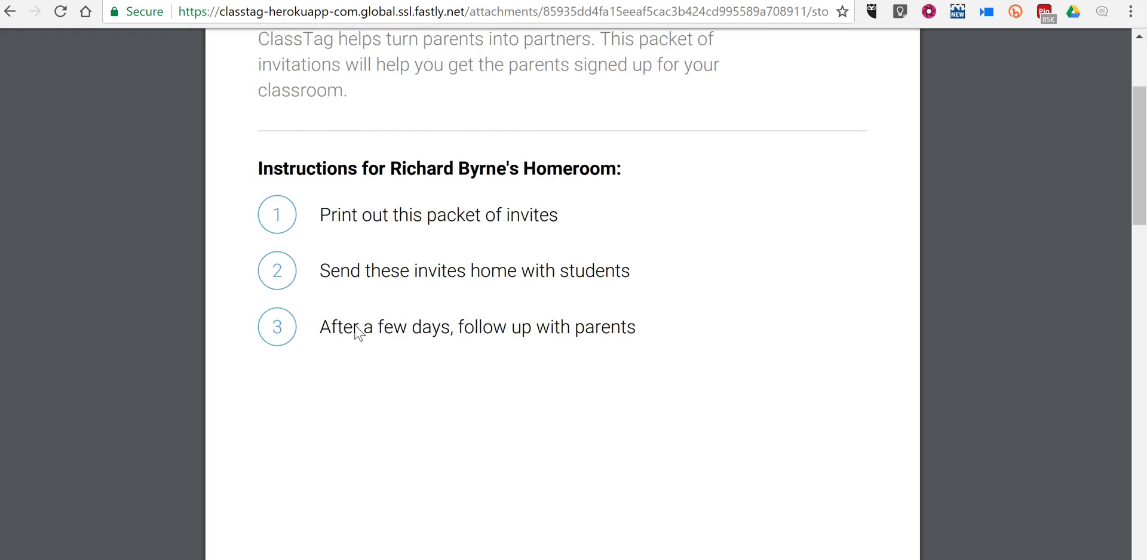
pyautogui.scroll(-15, 355, 332)
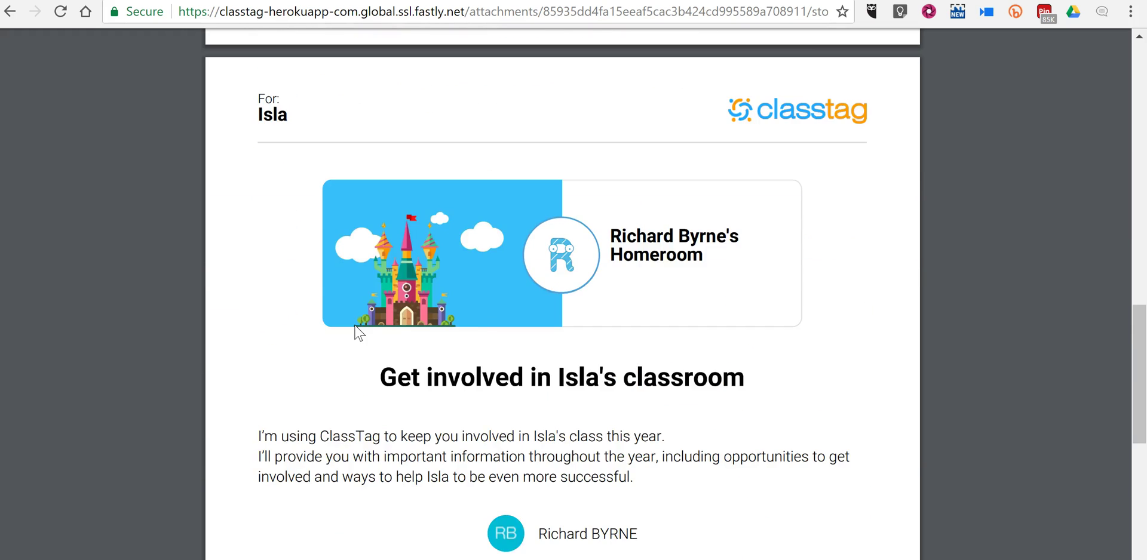
pyautogui.scroll(-1, 359, 333)
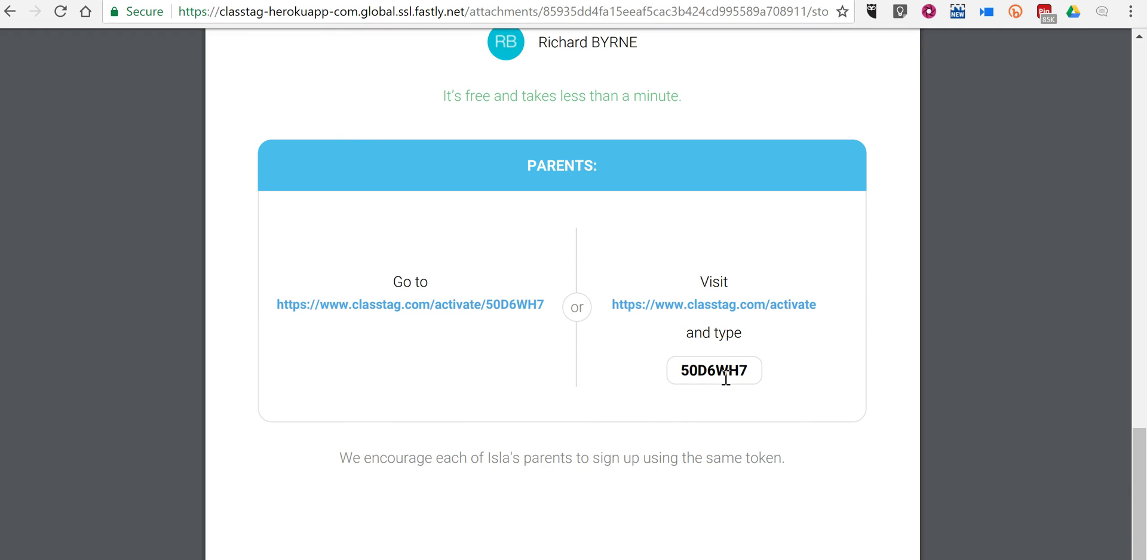
# - Return to the class directory and bring up the new-post options
pyautogui.click(286, 1)
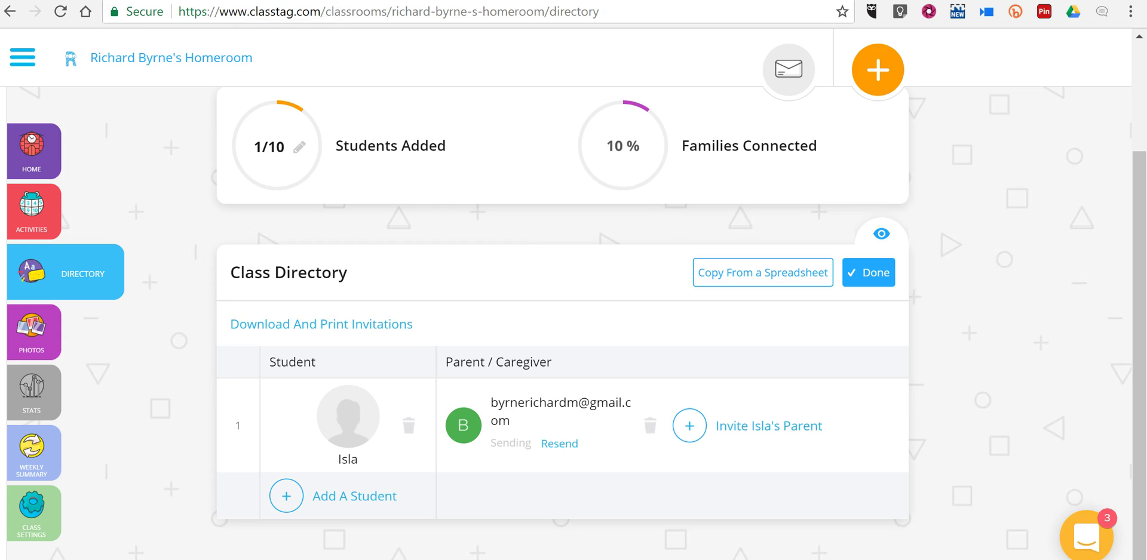
pyautogui.scroll(3, 371, 273)
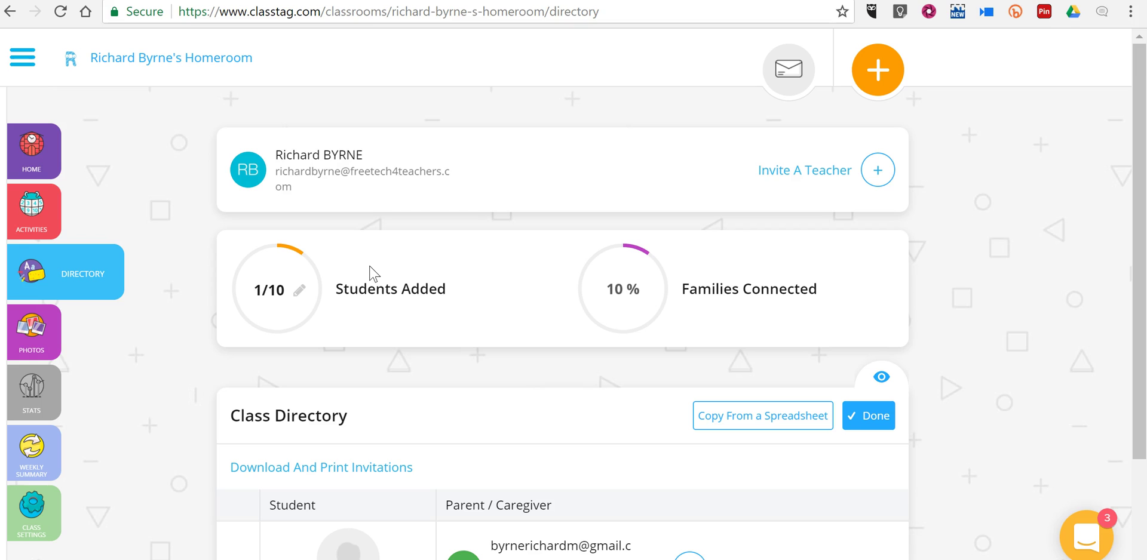
pyautogui.click(876, 89)
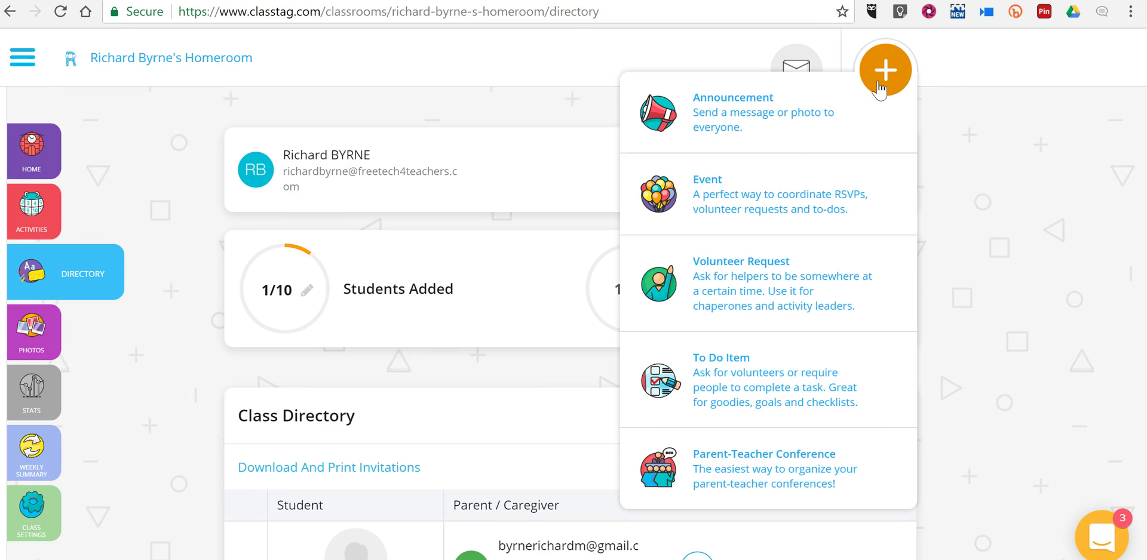
# - Start a new announcement titled 'Field Trip on Friday'
pyautogui.click(731, 124)
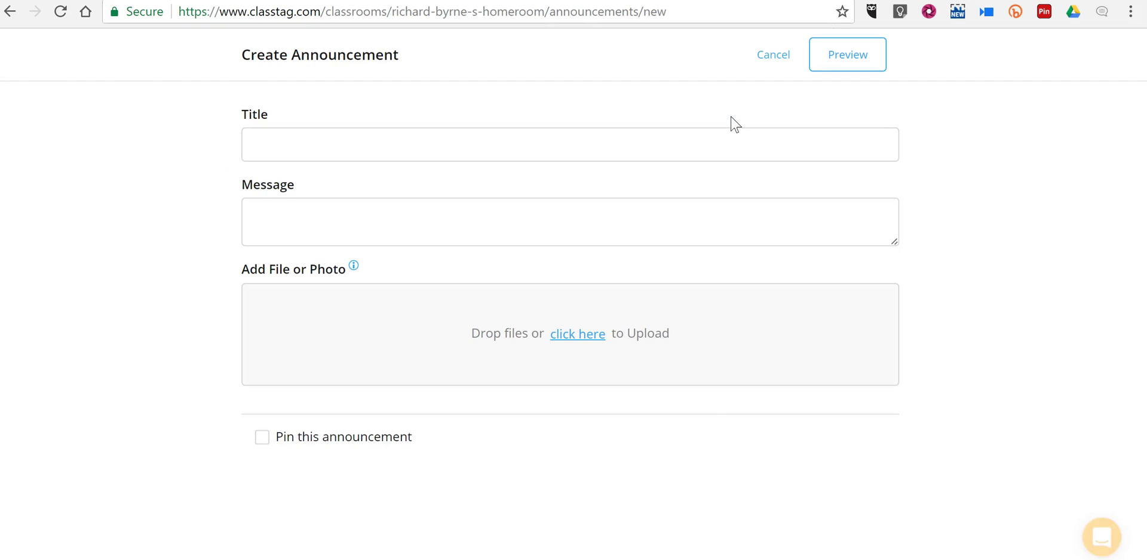
pyautogui.click(346, 139)
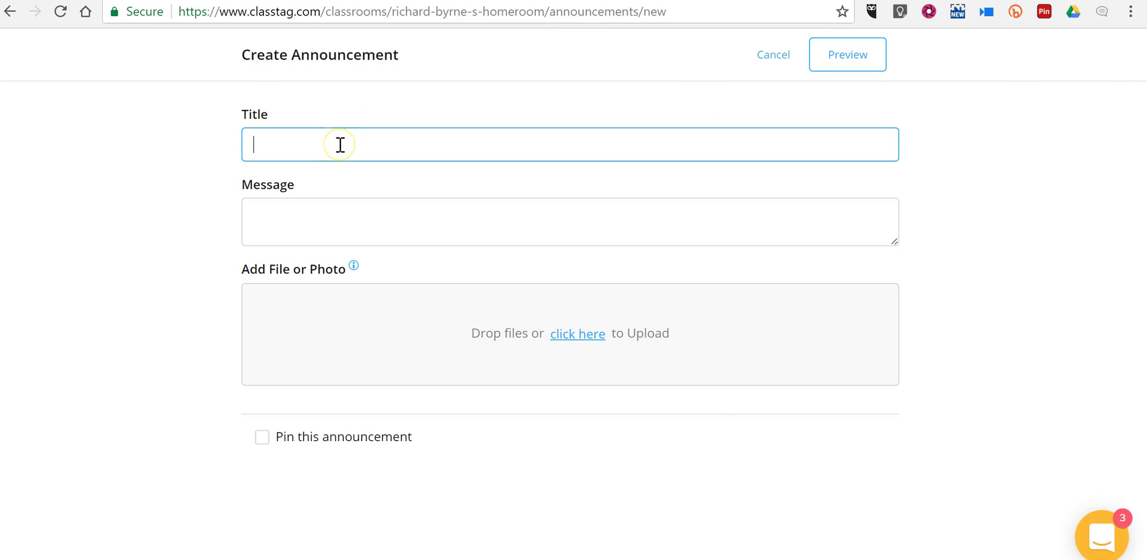
pyautogui.write('Field Trip on Friday')
pyautogui.press('BackSpace')
pyautogui.write('y')
# - Write the museum trip and lunch reminder message and pin the announcement
pyautogui.click(308, 213)
pyautogui.write('Jus')
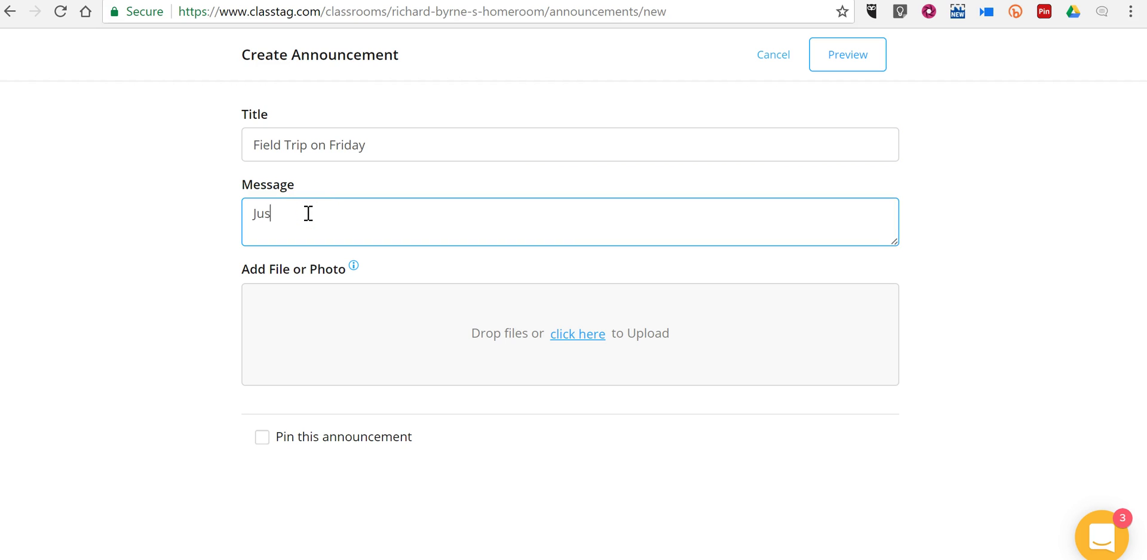
pyautogui.write("t a reminder that we're g")
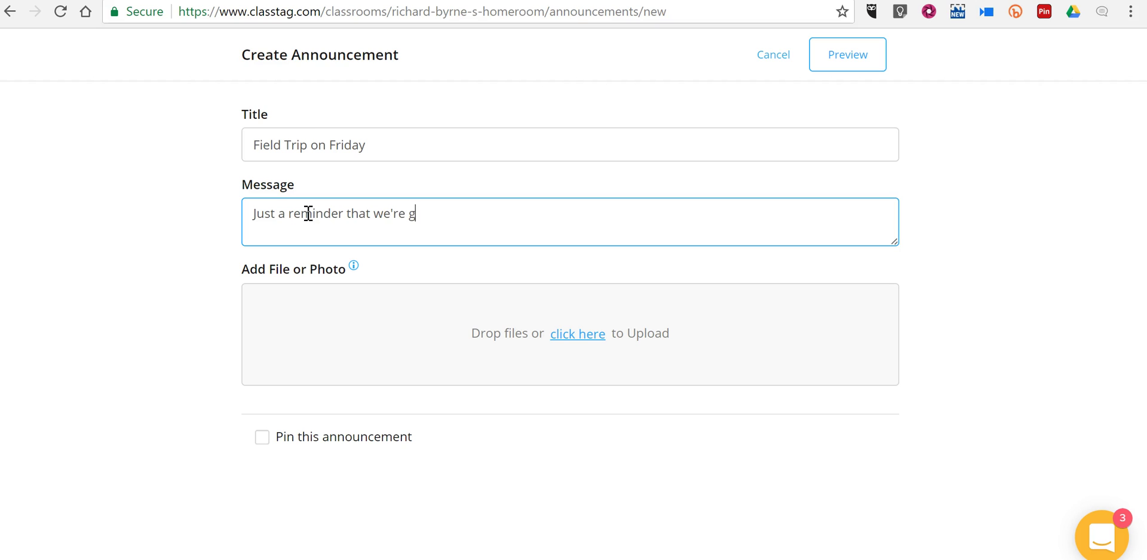
pyautogui.write('oing to the museum on F')
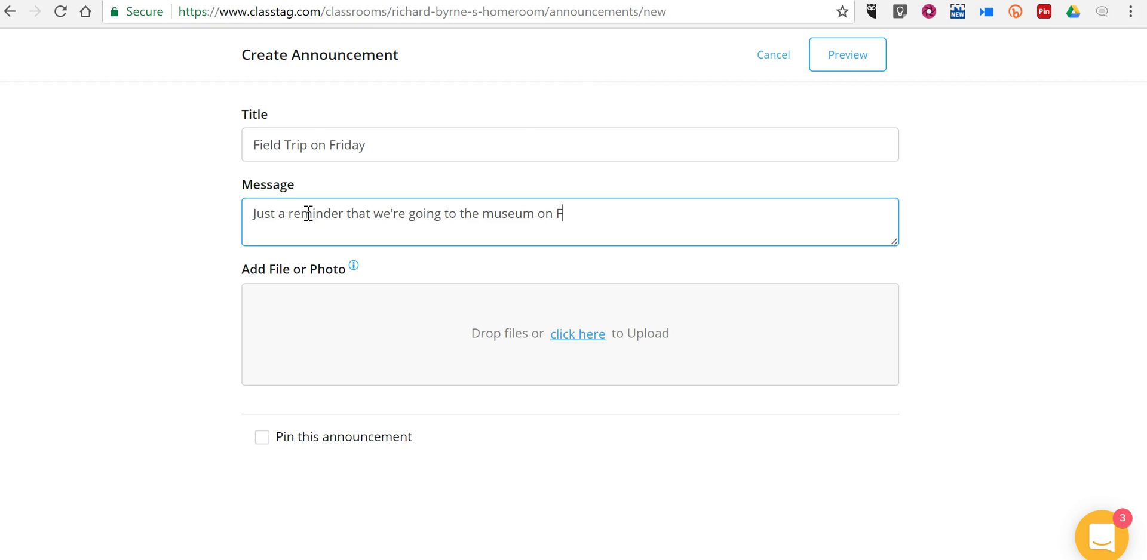
pyautogui.write('riday. Please re')
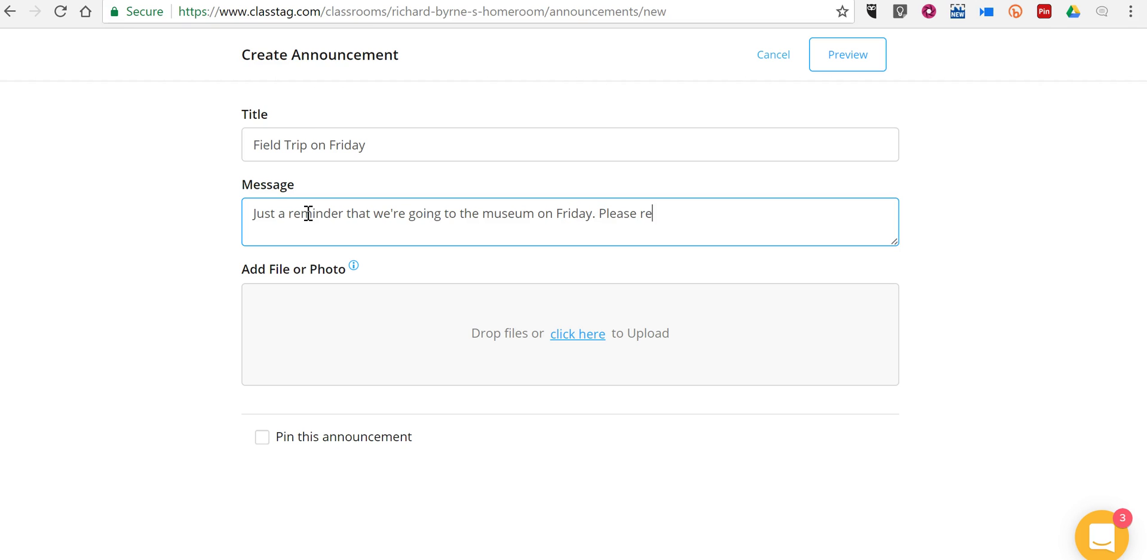
pyautogui.write('member to send a li')
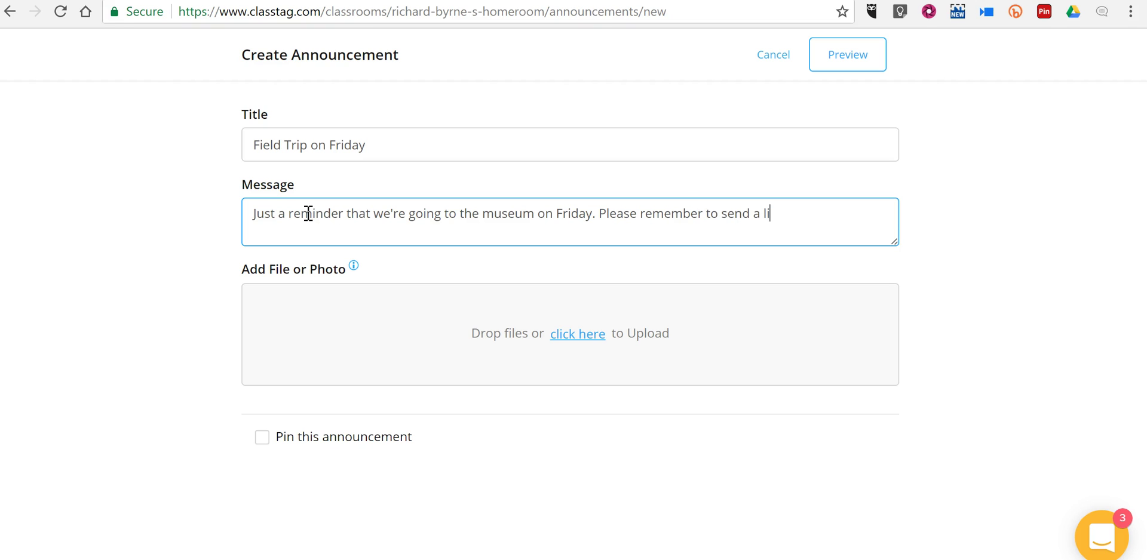
pyautogui.press('BackSpace')
pyautogui.write('unch for your child.')
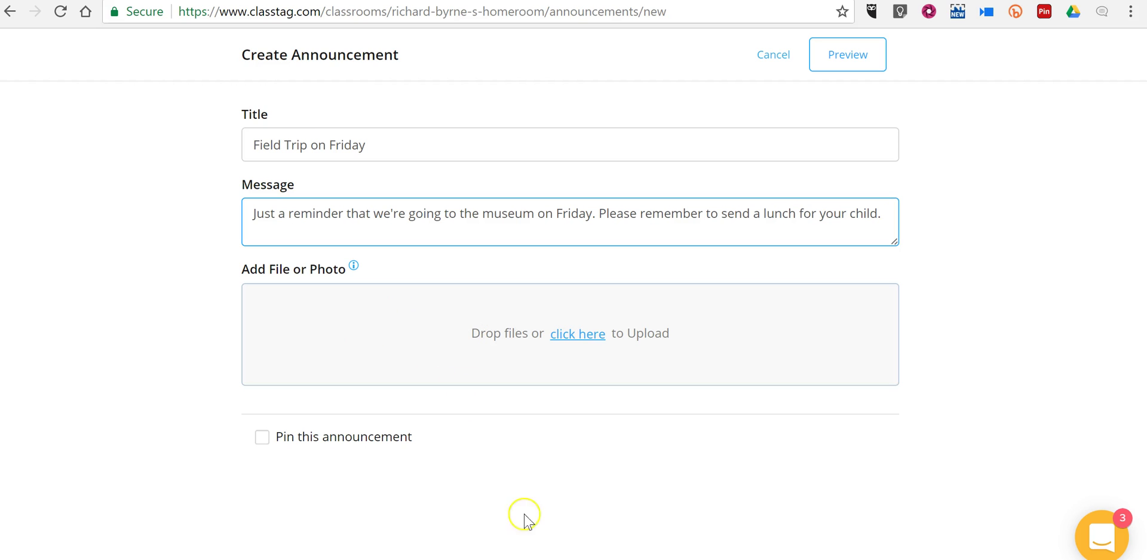
pyautogui.doubleClick(267, 448)
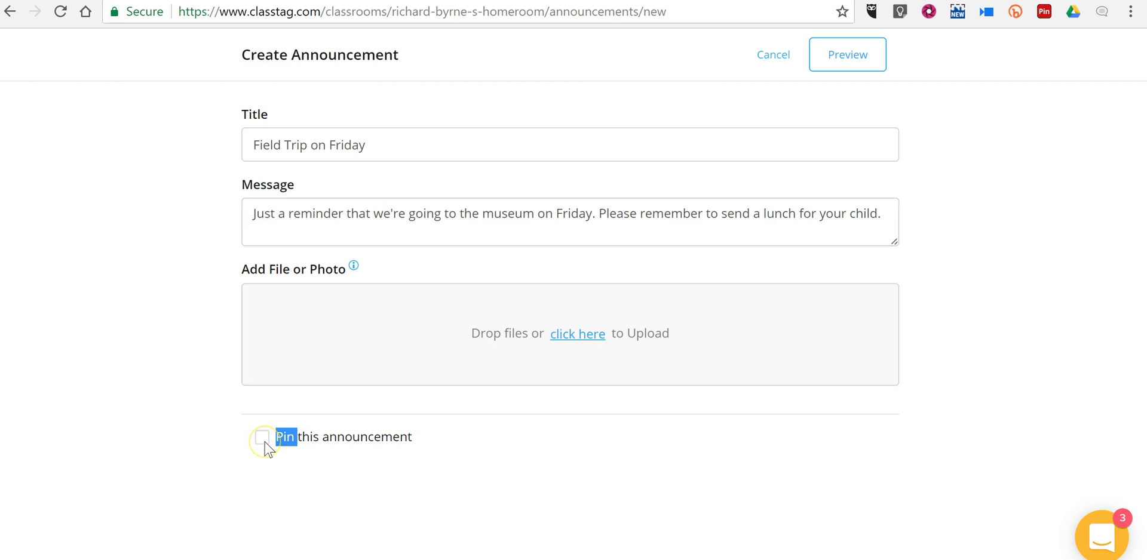
pyautogui.click(265, 443)
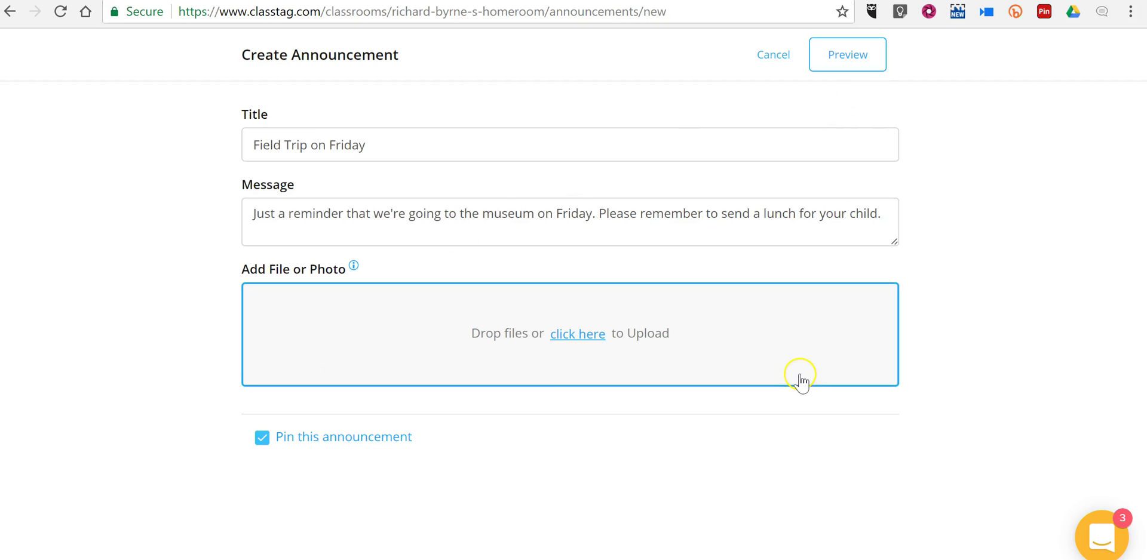
# - Preview and send the 'Field Trip on Friday' announcement, then reopen the new-post options
pyautogui.click(846, 55)
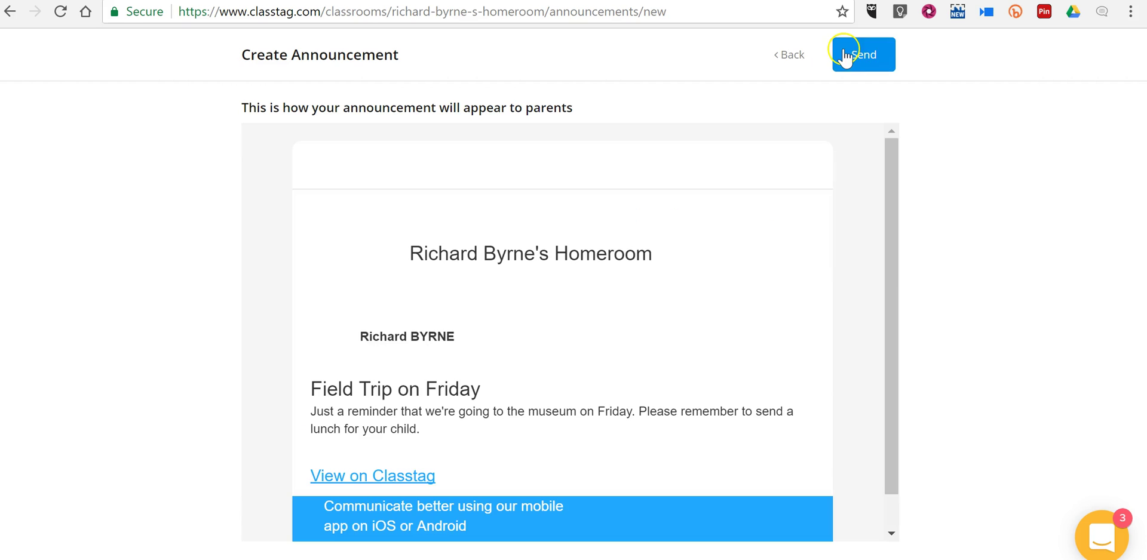
pyautogui.scroll(-2, 624, 359)
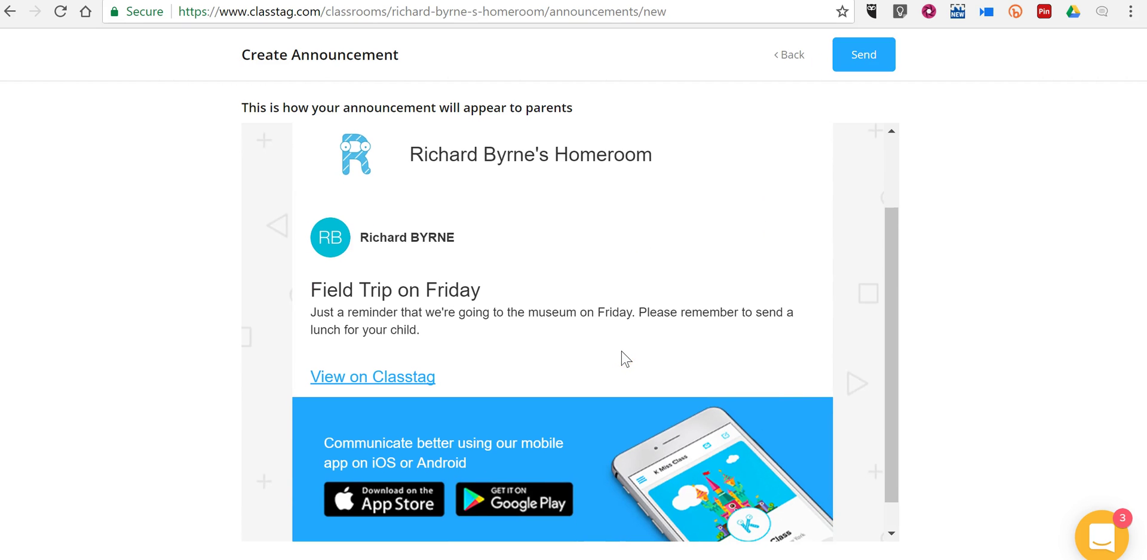
pyautogui.scroll(3, 648, 311)
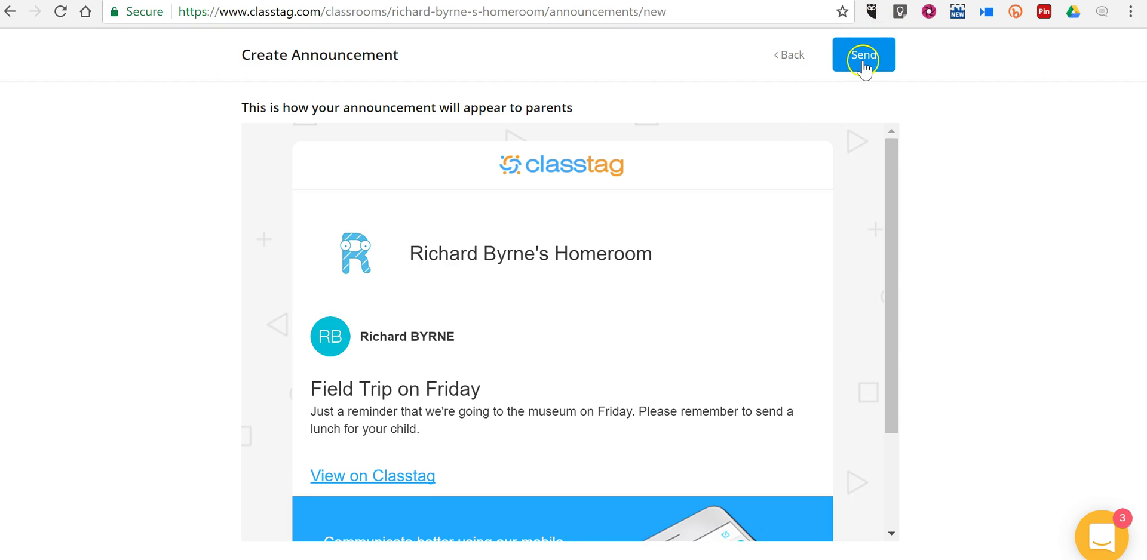
pyautogui.click(862, 59)
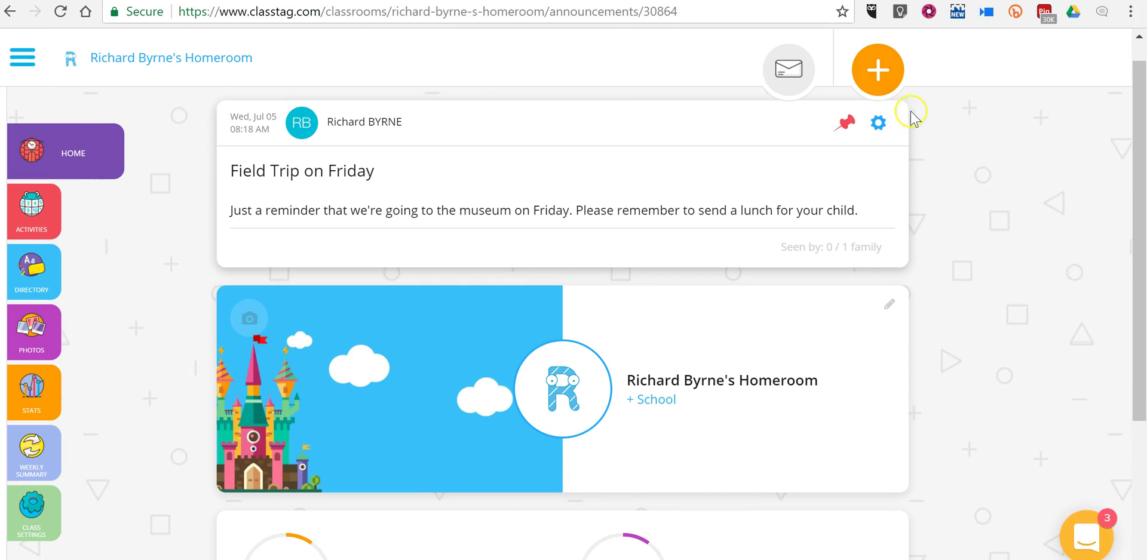
pyautogui.click(880, 82)
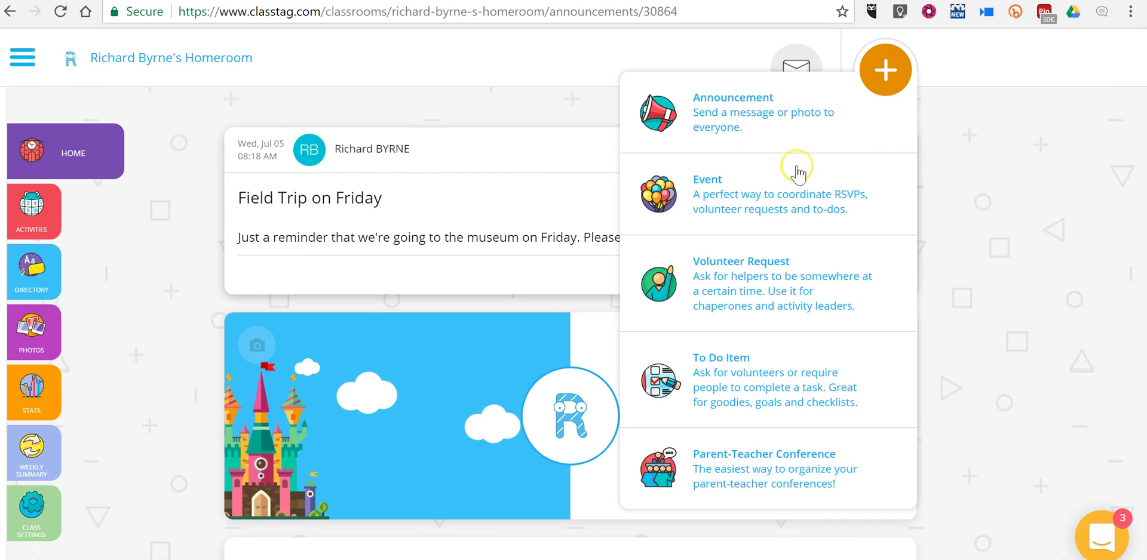
pyautogui.click(771, 195)
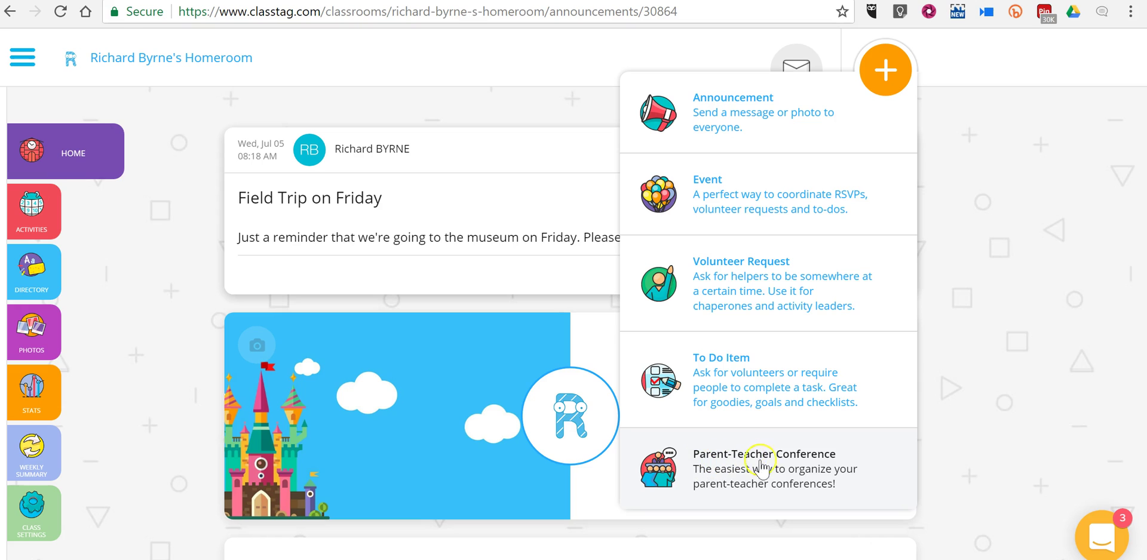
# - Start a parent-teacher conference dated Thursday 13 July
pyautogui.click(765, 463)
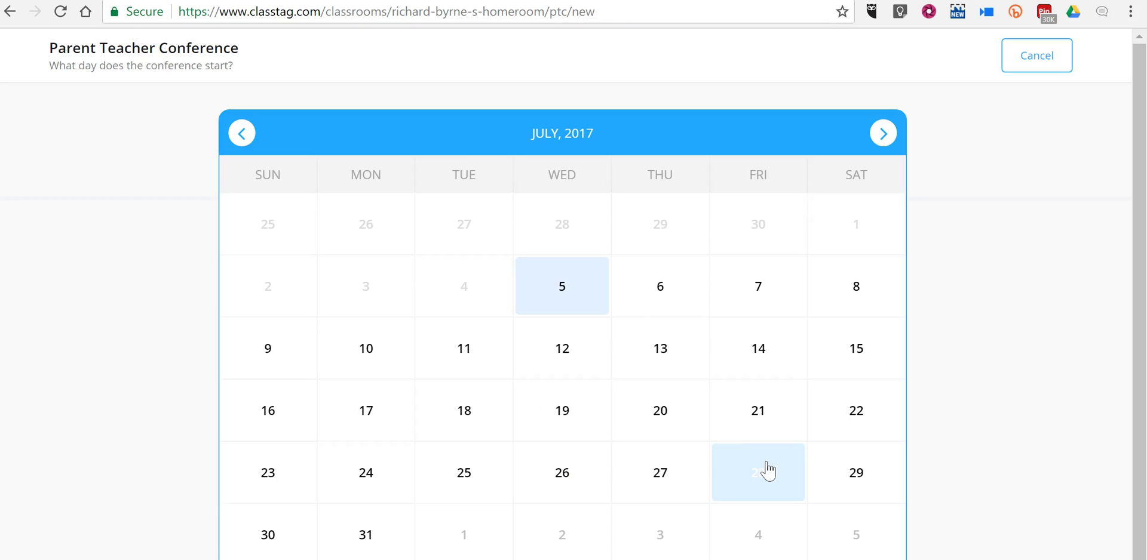
pyautogui.click(767, 470)
pyautogui.click(741, 342)
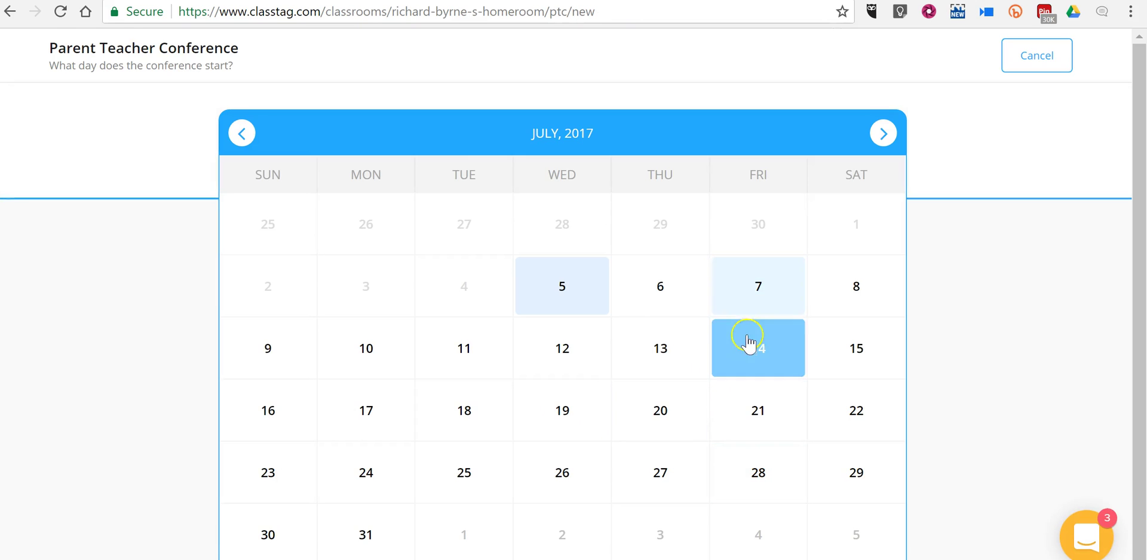
pyautogui.click(653, 352)
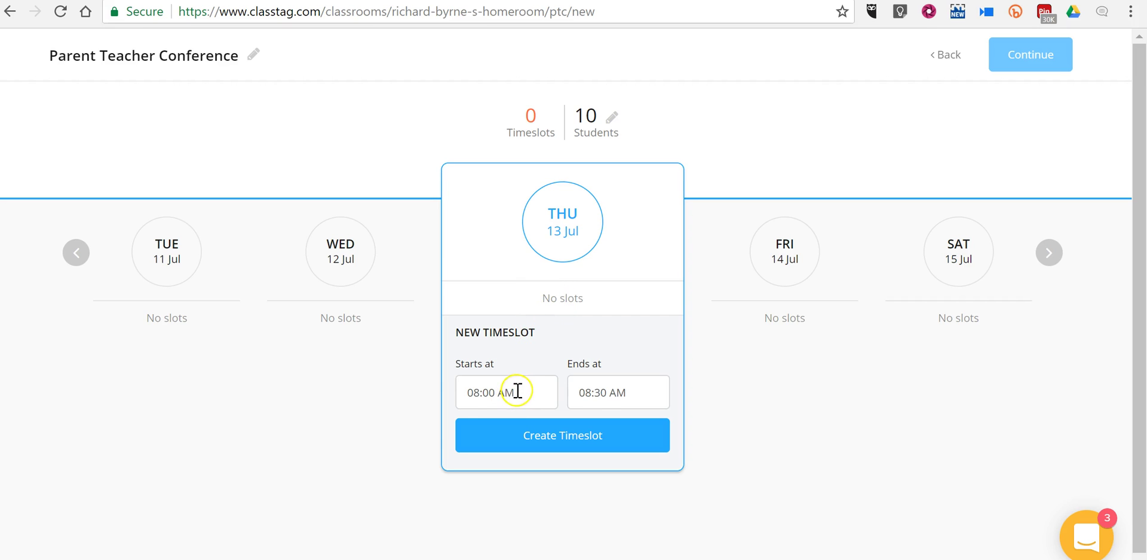
# - Add seven half-hour timeslots from 08:00 to 11:30 AM and continue to basic details
pyautogui.click(561, 440)
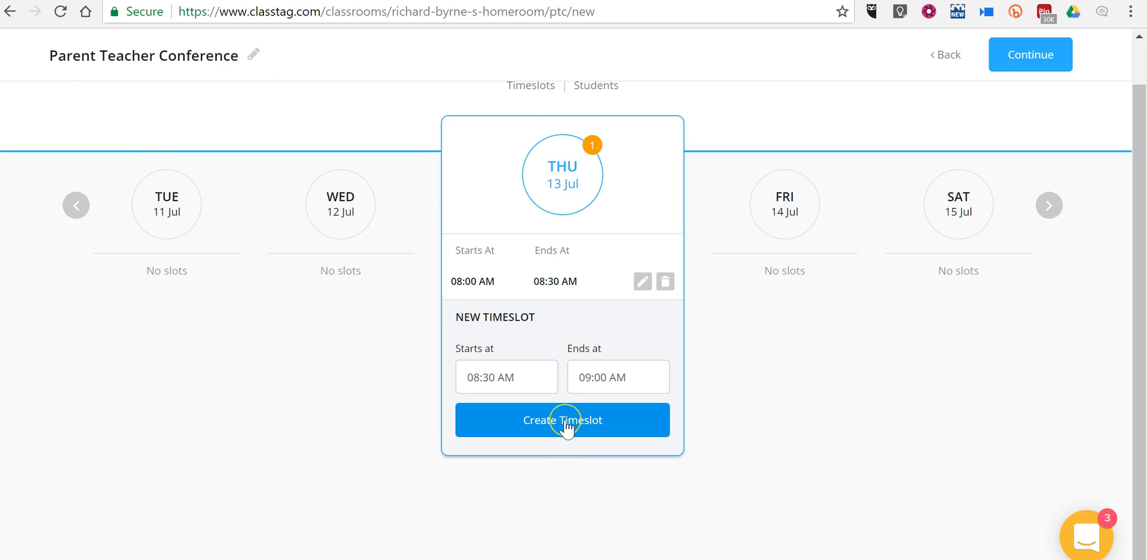
pyautogui.click(566, 425)
pyautogui.click(566, 425)
pyautogui.click(566, 425)
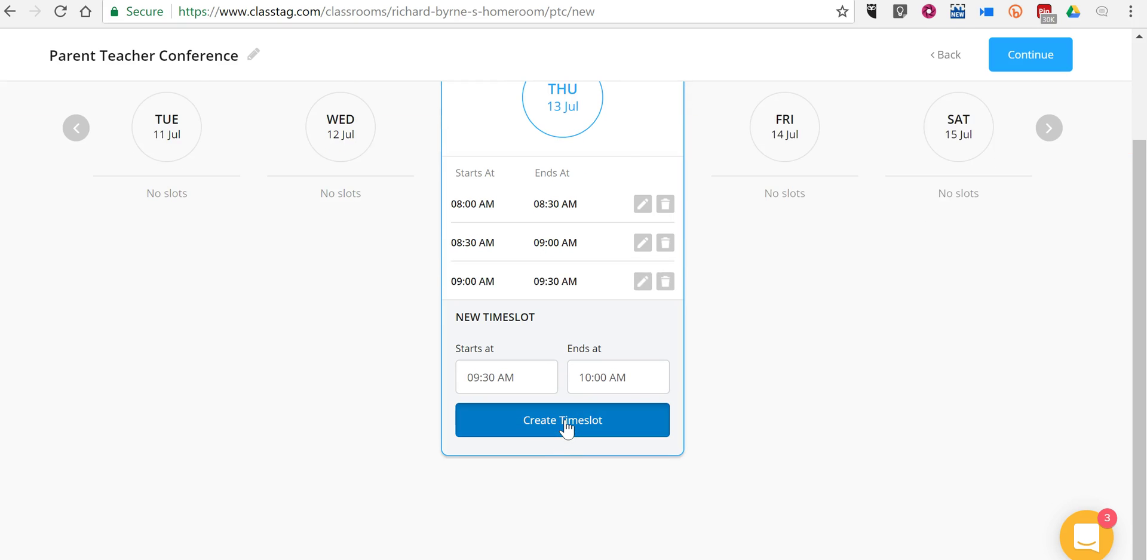
pyautogui.click(566, 425)
pyautogui.click(566, 425)
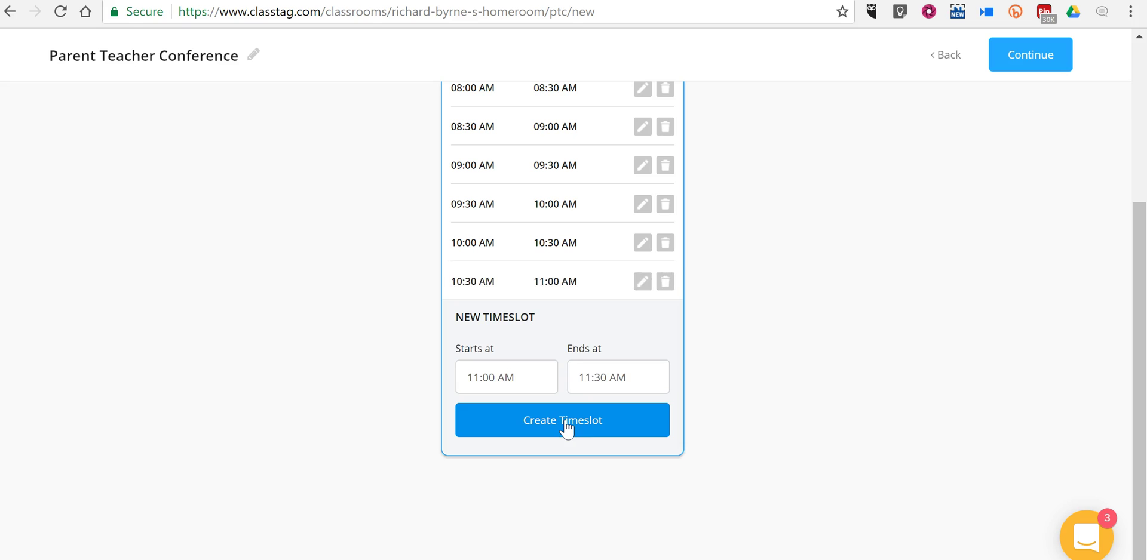
pyautogui.click(566, 425)
pyautogui.scroll(4, 851, 338)
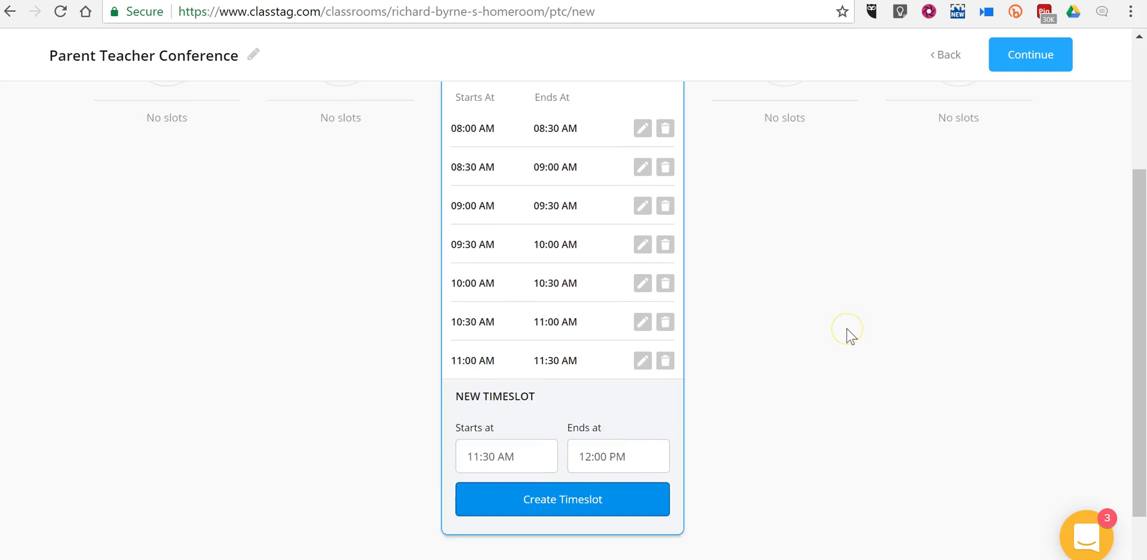
pyautogui.click(1045, 57)
pyautogui.click(560, 154)
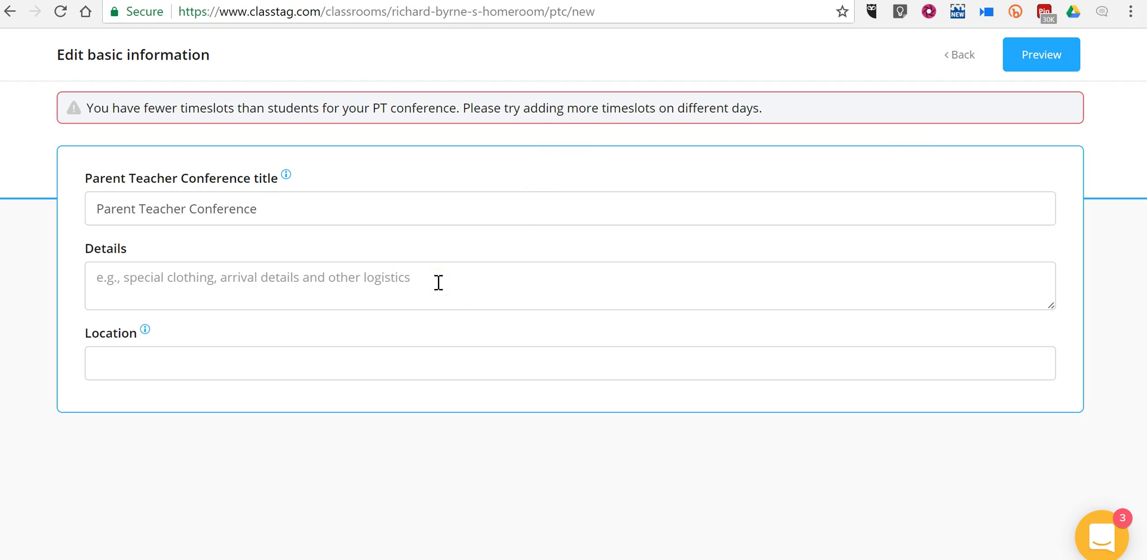
# - Return to the timeslot schedule and add four half-hour slots from 11:30 AM to 01:30 PM
pyautogui.click(1039, 55)
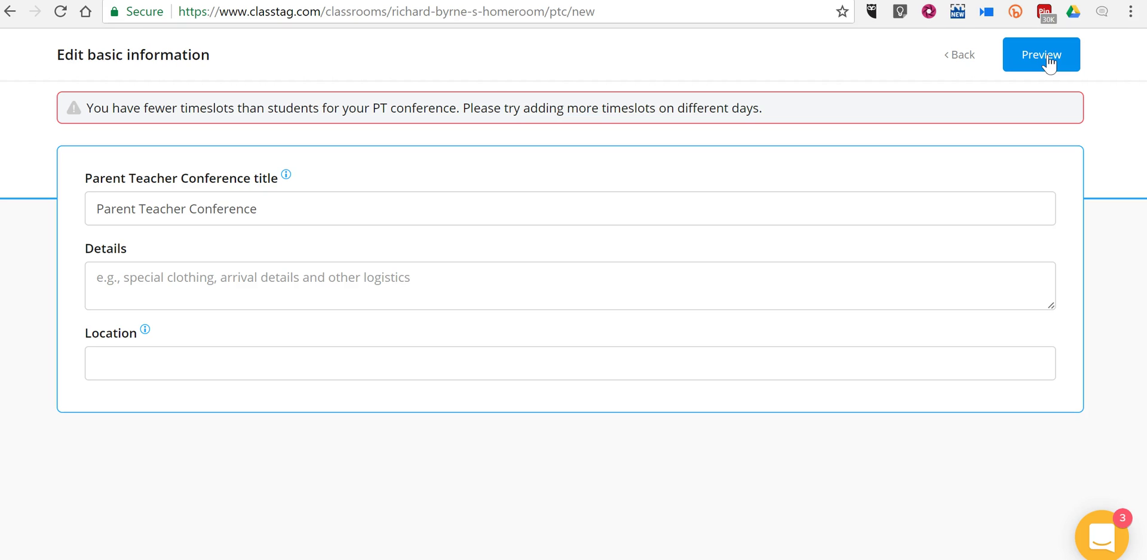
pyautogui.click(962, 57)
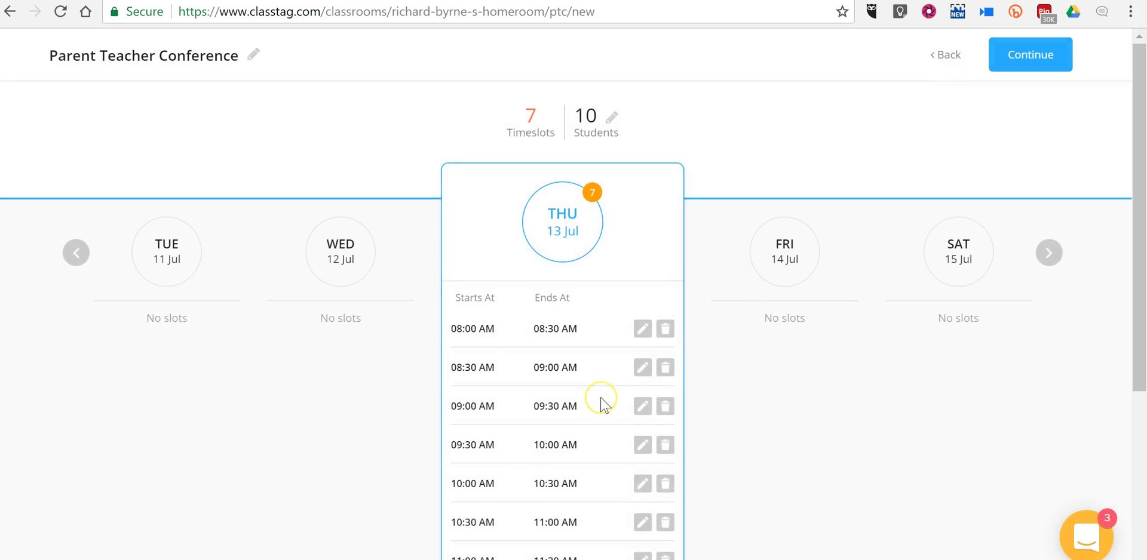
pyautogui.scroll(-5, 596, 401)
pyautogui.click(573, 463)
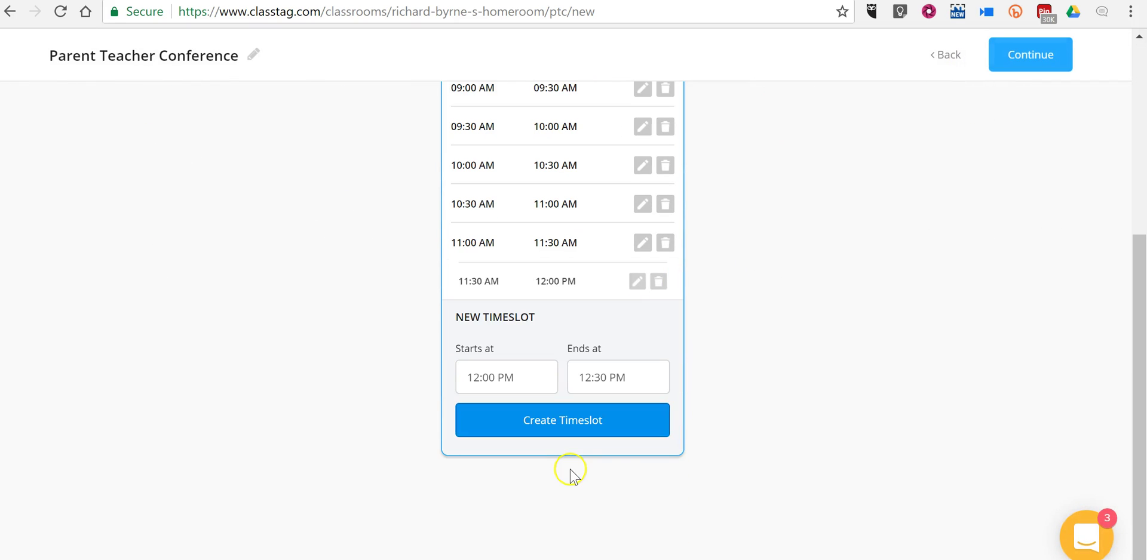
pyautogui.click(561, 420)
pyautogui.click(561, 420)
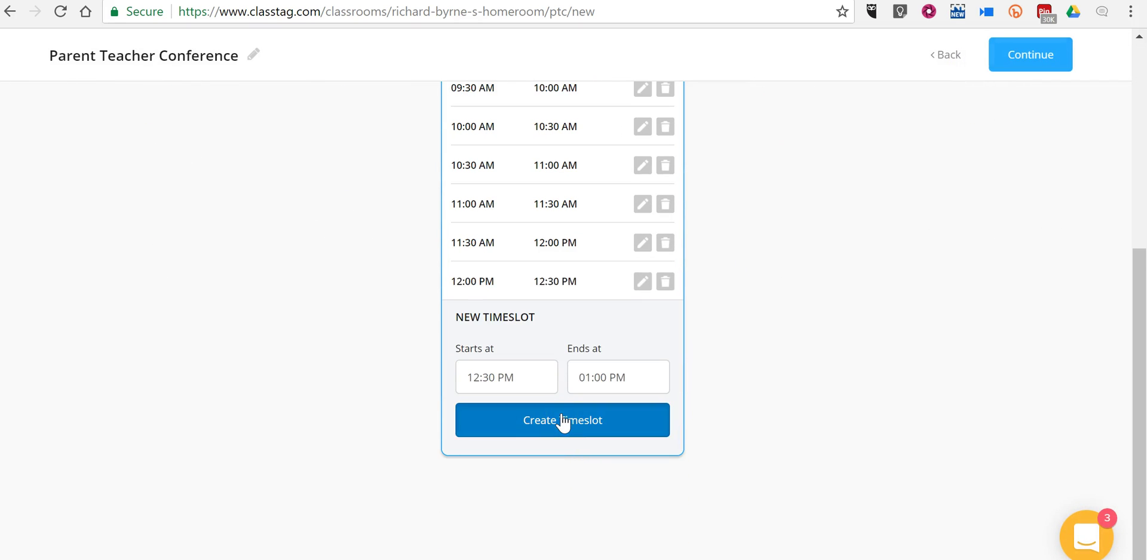
pyautogui.click(561, 420)
pyautogui.scroll(7, 949, 186)
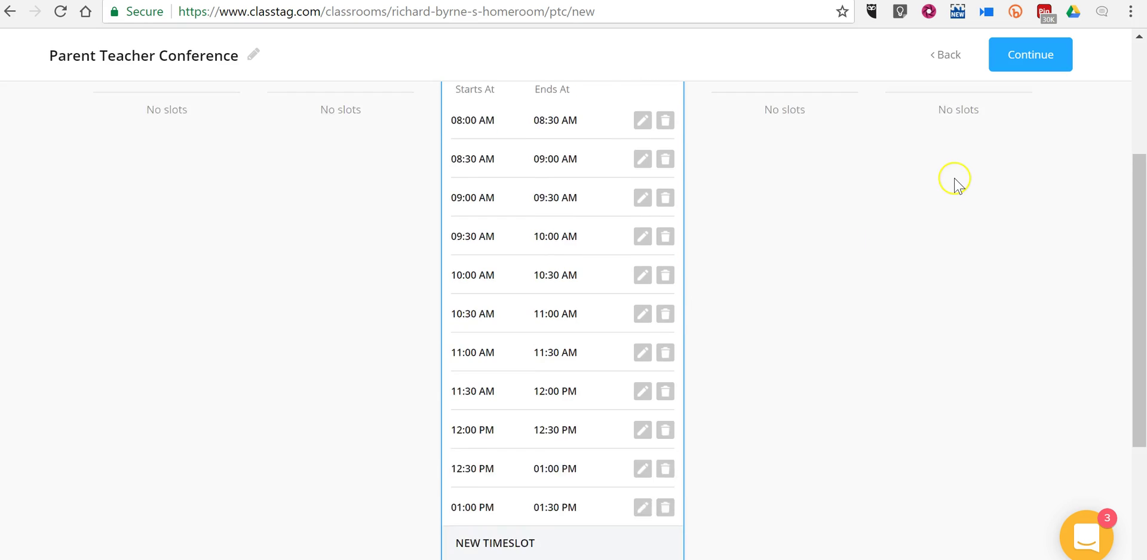
# - Write the conference details note asking parents to arrive on time and to say if they need to change their appointment
pyautogui.click(1032, 55)
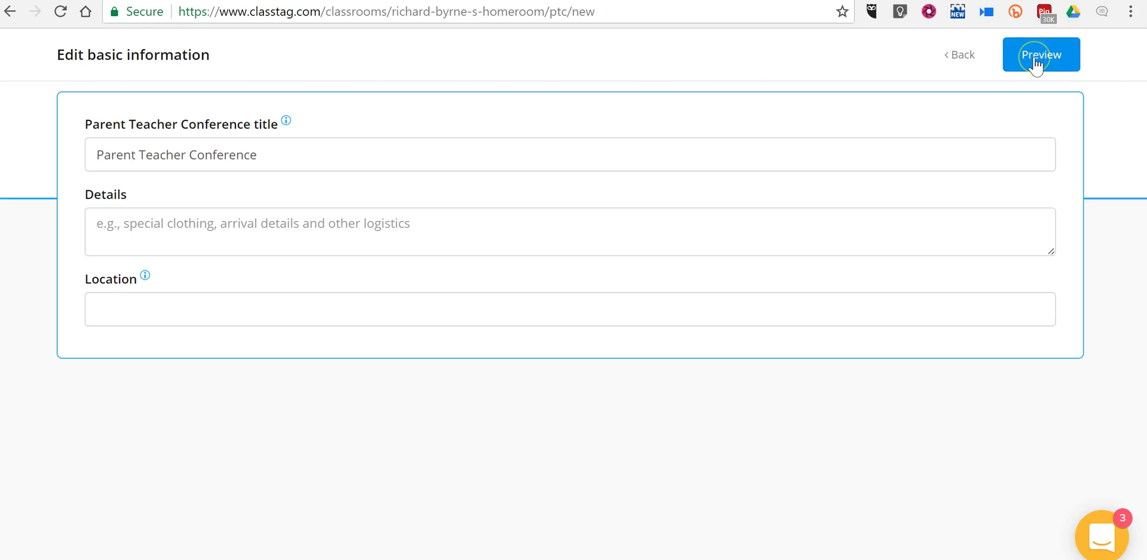
pyautogui.click(175, 231)
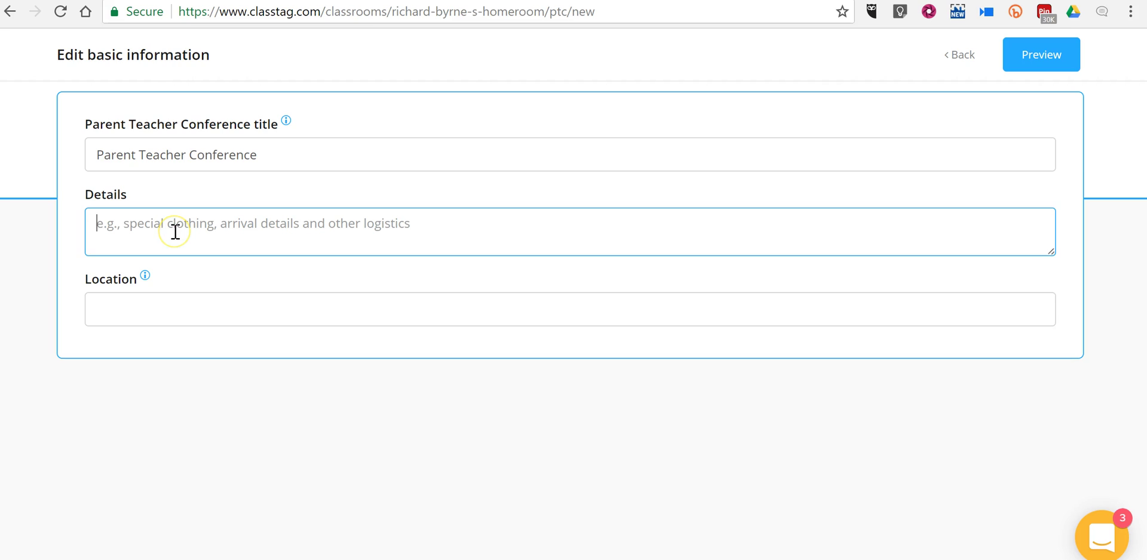
pyautogui.write('Please ')
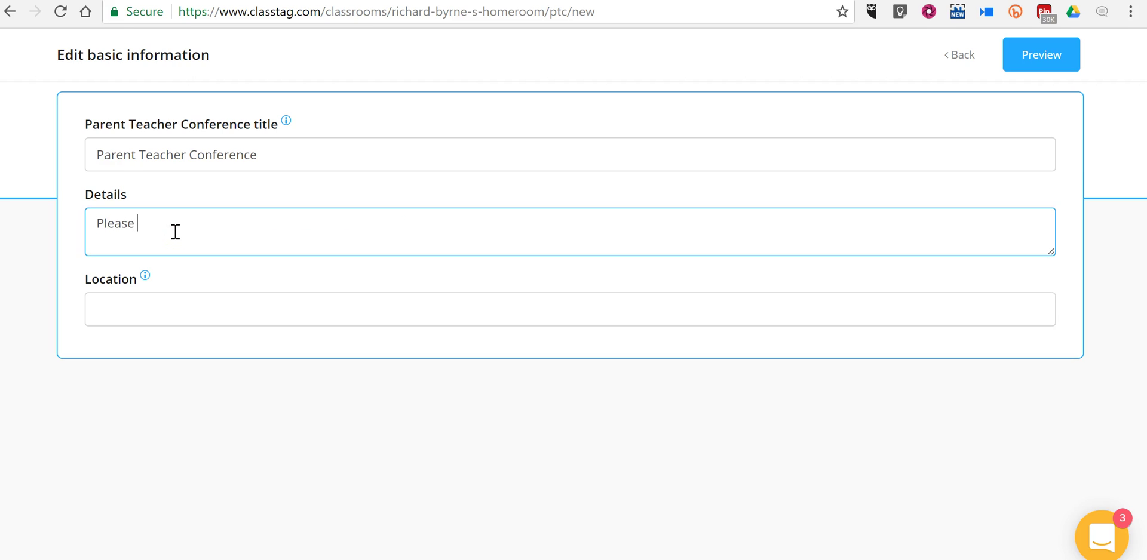
pyautogui.write('arrive on time. Aleaseelet ')
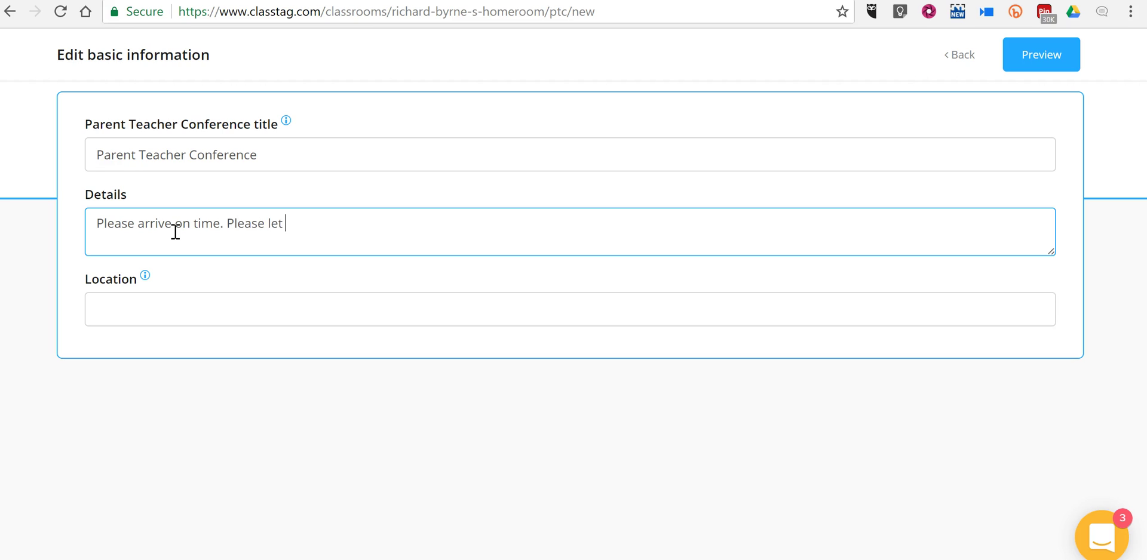
pyautogui.write('me know if you need to ha')
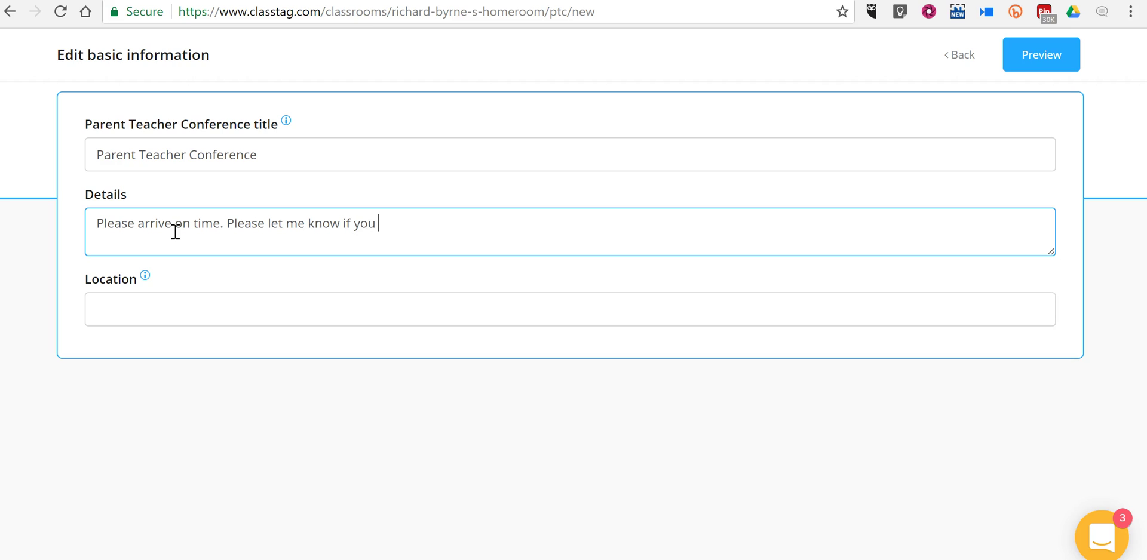
pyautogui.press('BackSpace')
pyautogui.press('BackSpace')
pyautogui.write('chage')
pyautogui.press('BackSpace')
pyautogui.press('BackSpace')
pyautogui.write('nge you')
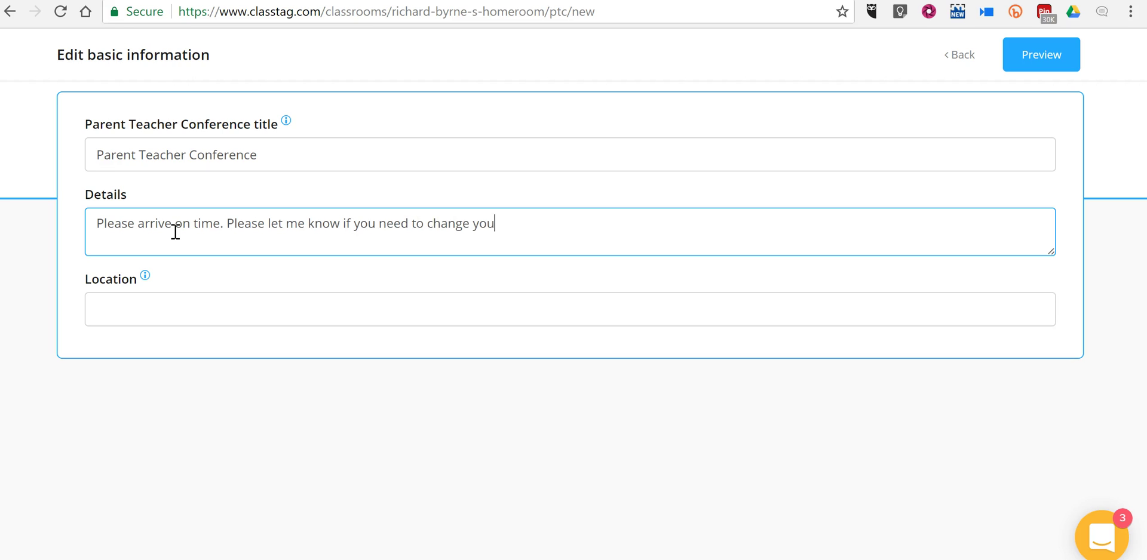
pyautogui.write('r appointment.')
# - Set the location to Room A110, preview, and create the 11-timeslot conference
pyautogui.click(169, 306)
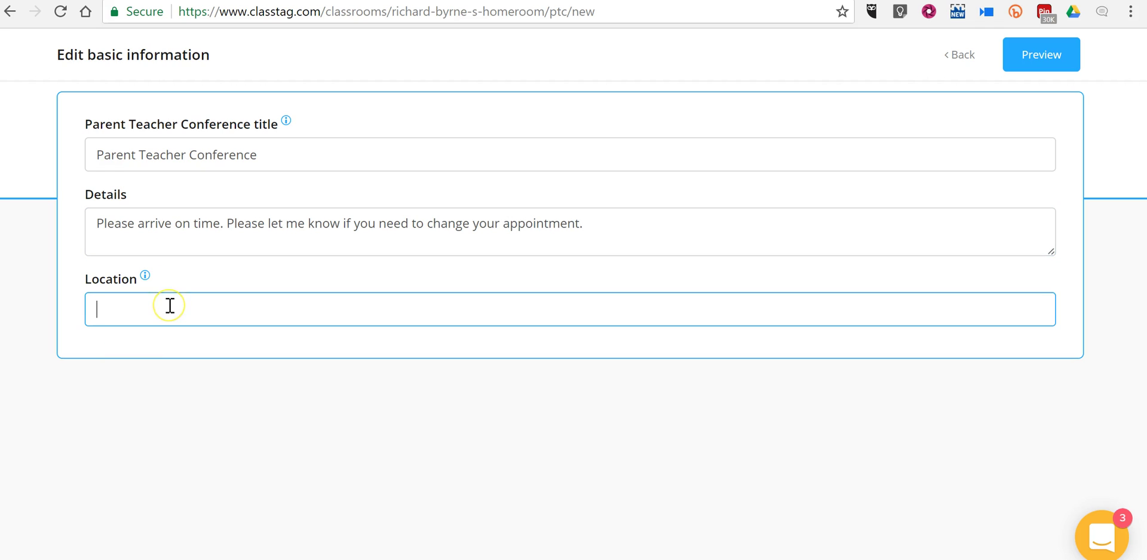
pyautogui.write('Room A110')
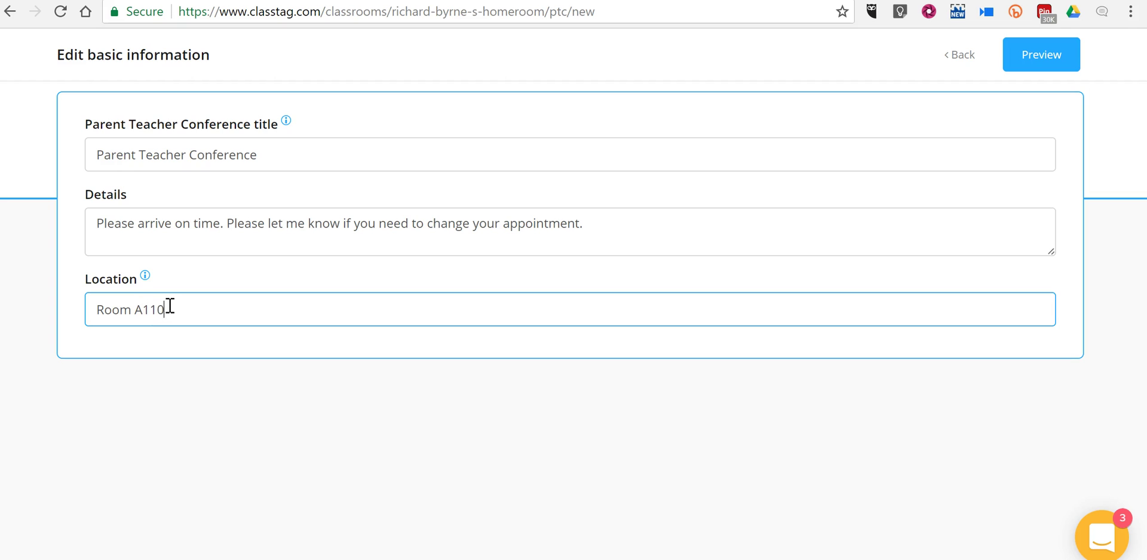
pyautogui.click(1042, 63)
pyautogui.click(1051, 53)
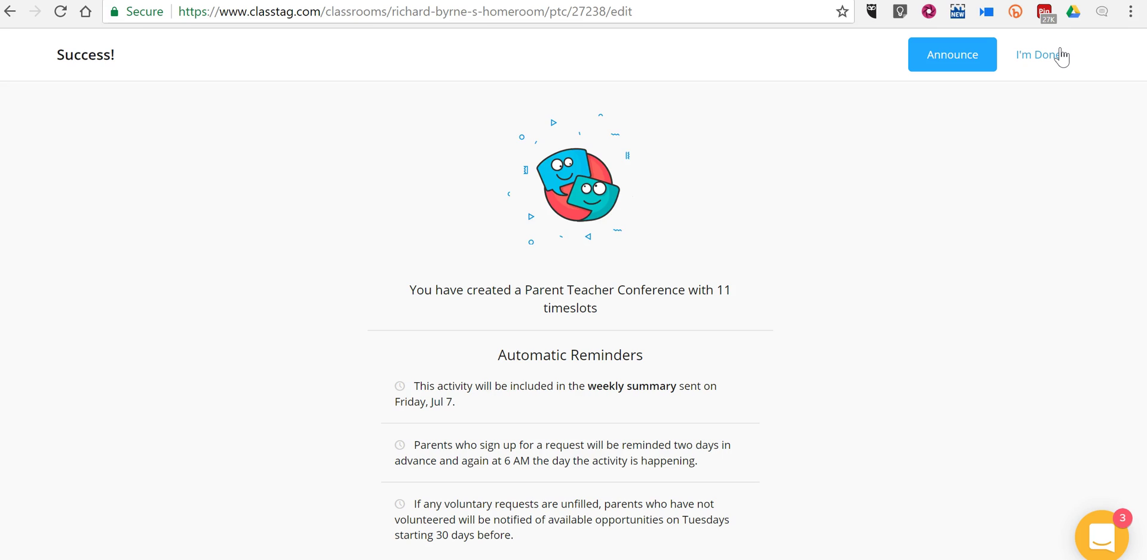
# - Preview and post a Parent Teacher Conference announcement to the homeroom
pyautogui.click(969, 56)
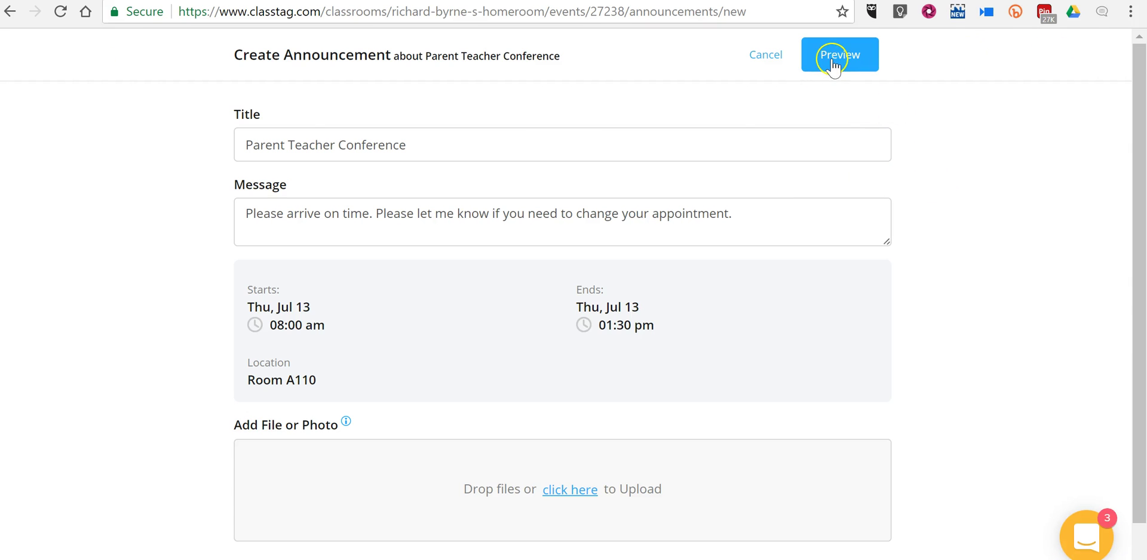
pyautogui.click(834, 59)
pyautogui.click(855, 57)
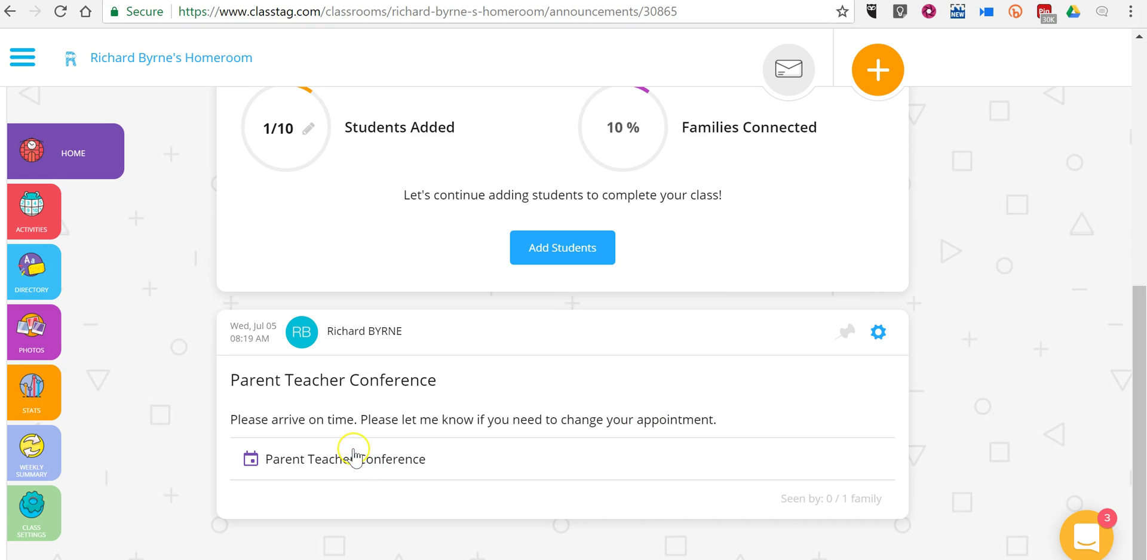
pyautogui.click(64, 403)
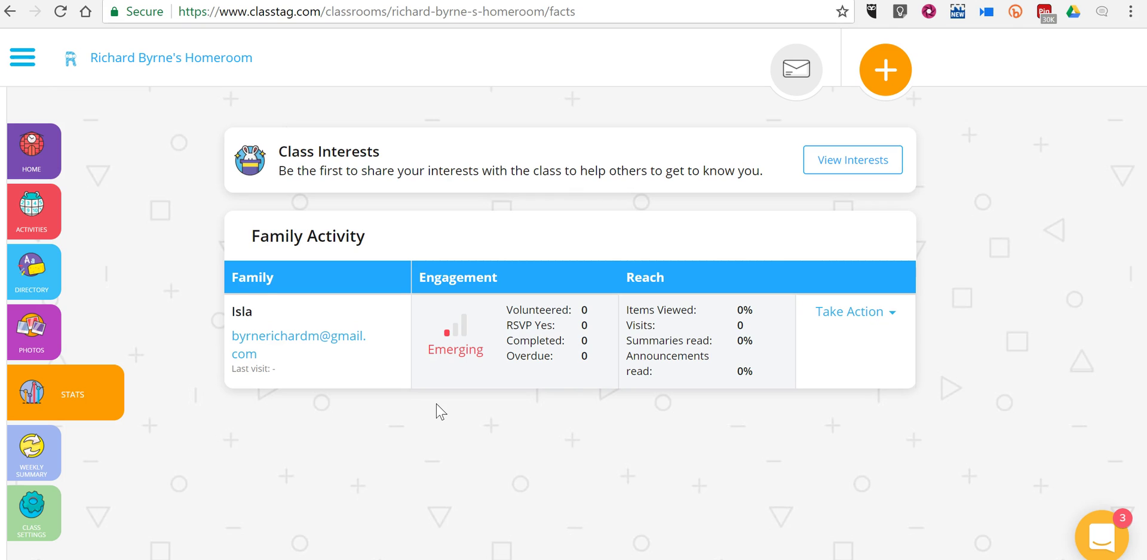
pyautogui.click(890, 314)
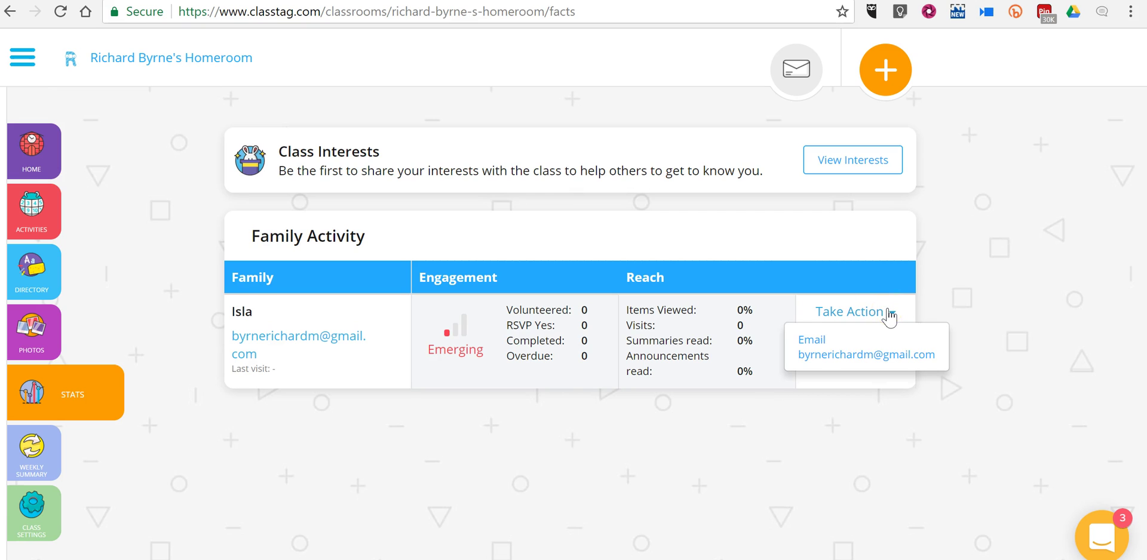
pyautogui.click(823, 357)
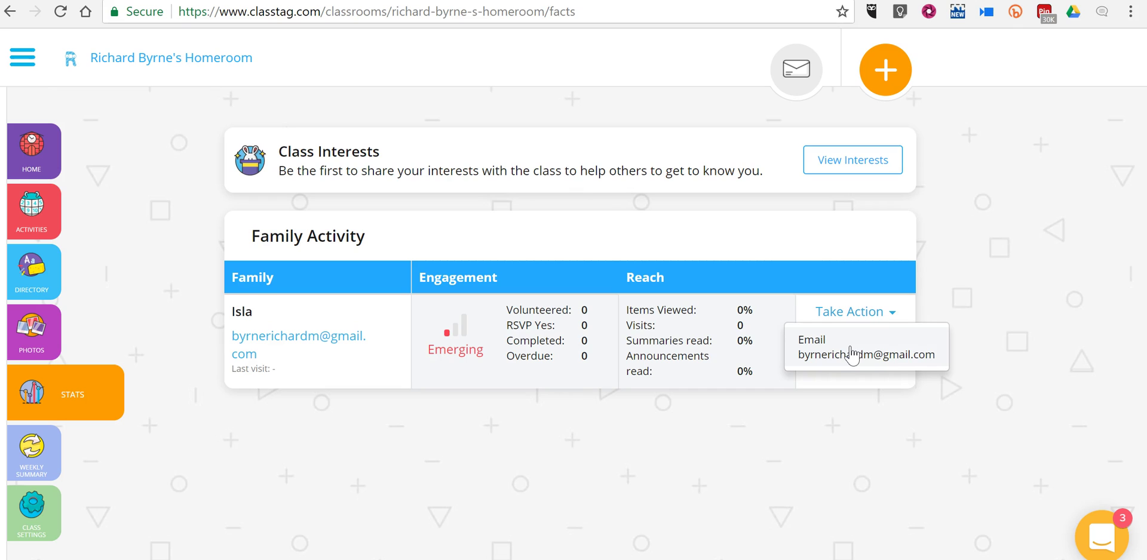
pyautogui.click(871, 346)
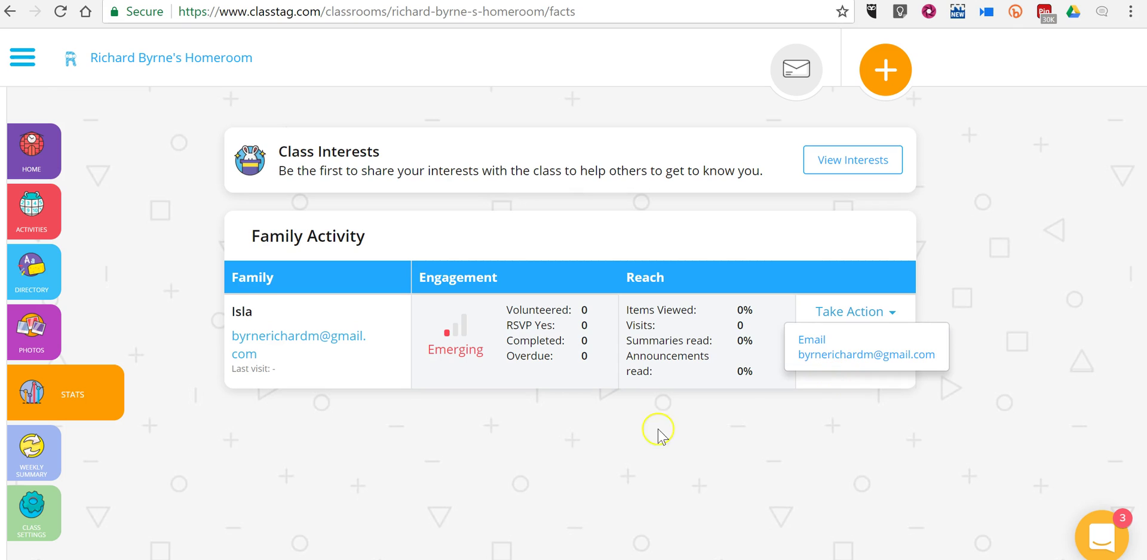
pyautogui.click(628, 418)
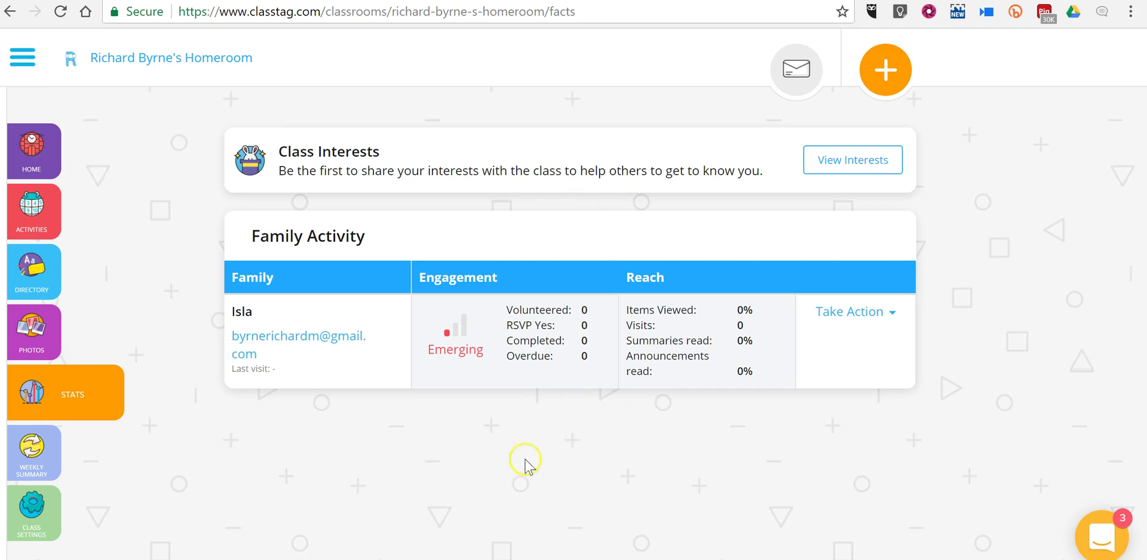
# - Scroll through the Weekly Summary, then return to the Home feed topped by the pinned 'Field Trip on Friday' post
pyautogui.click(30, 452)
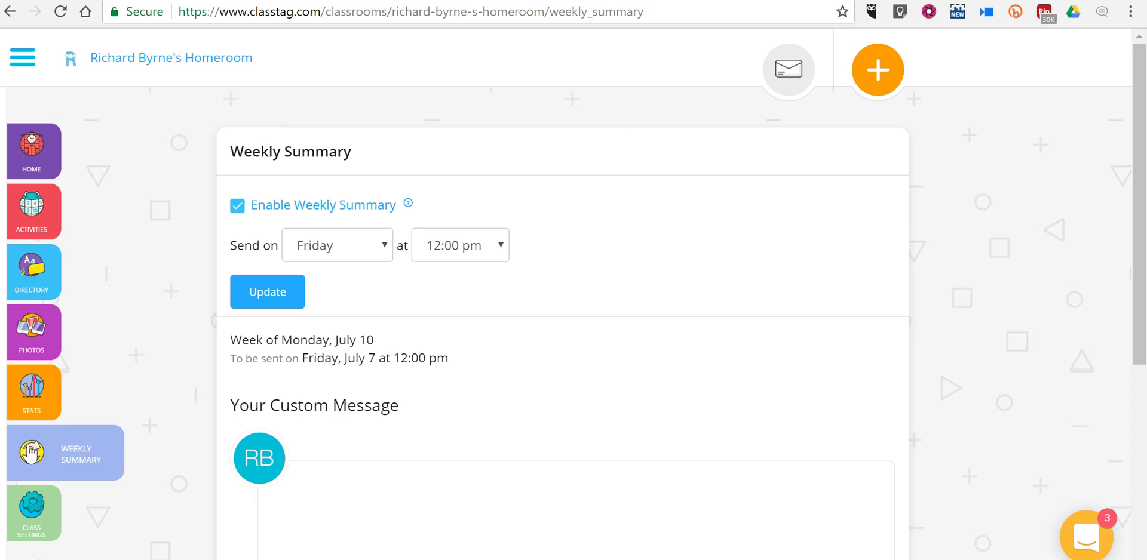
pyautogui.scroll(-1, 451, 418)
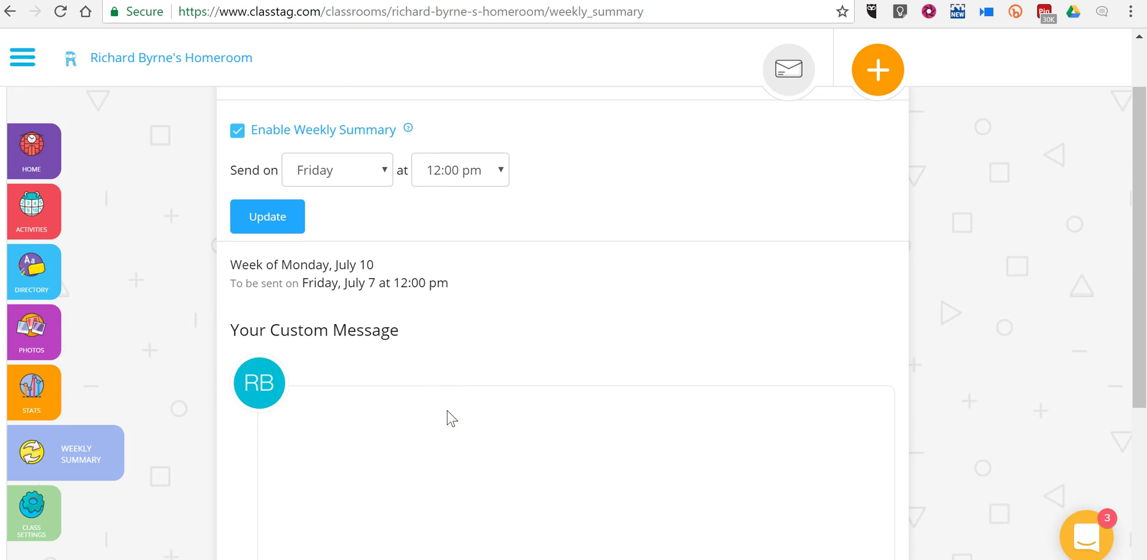
pyautogui.scroll(1, 451, 418)
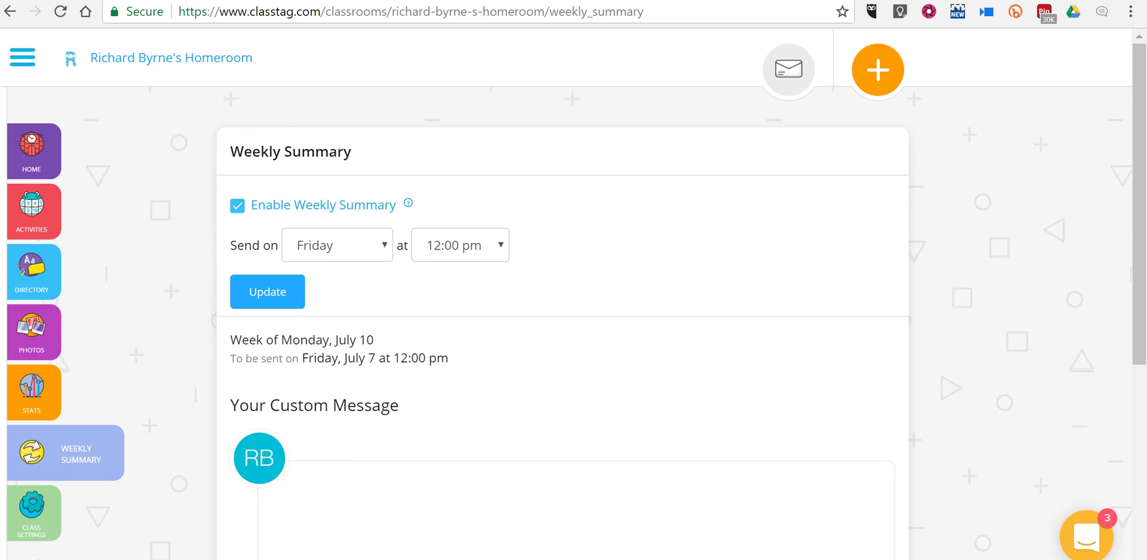
pyautogui.click(34, 170)
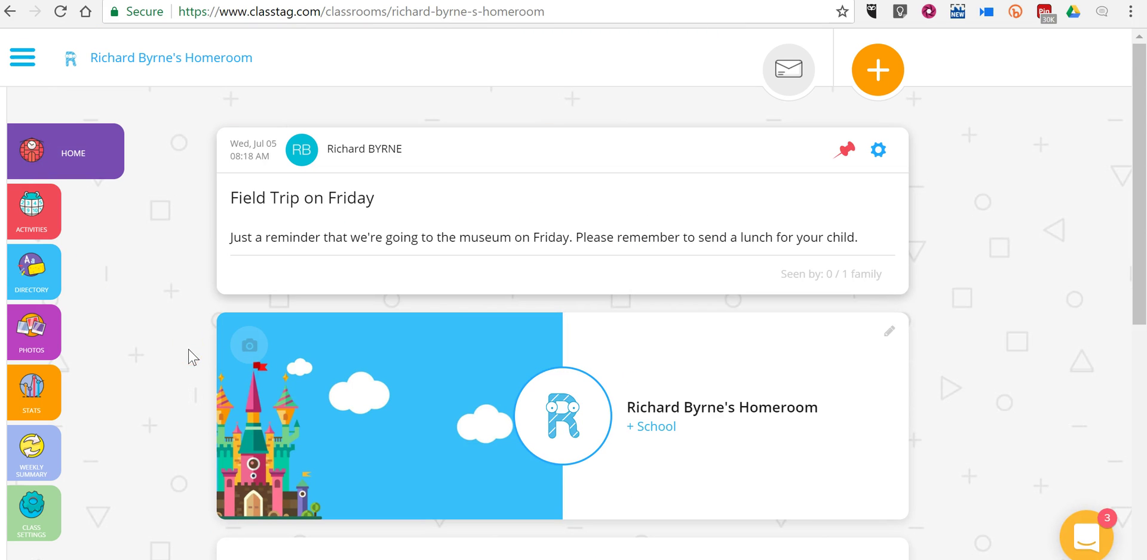
pyautogui.scroll(-2, 192, 357)
pyautogui.scroll(-3, 193, 357)
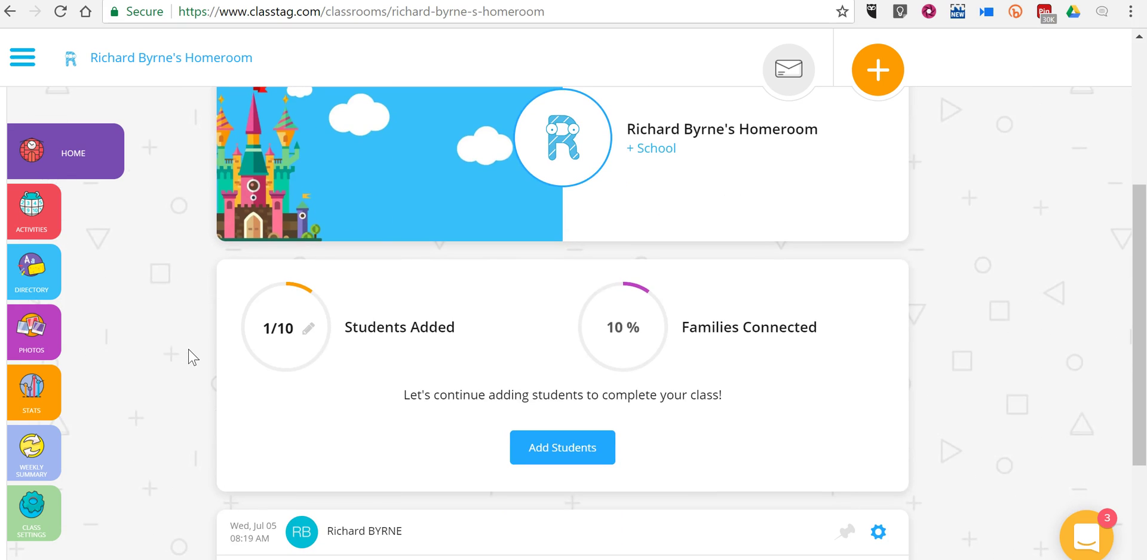
pyautogui.scroll(-3, 192, 357)
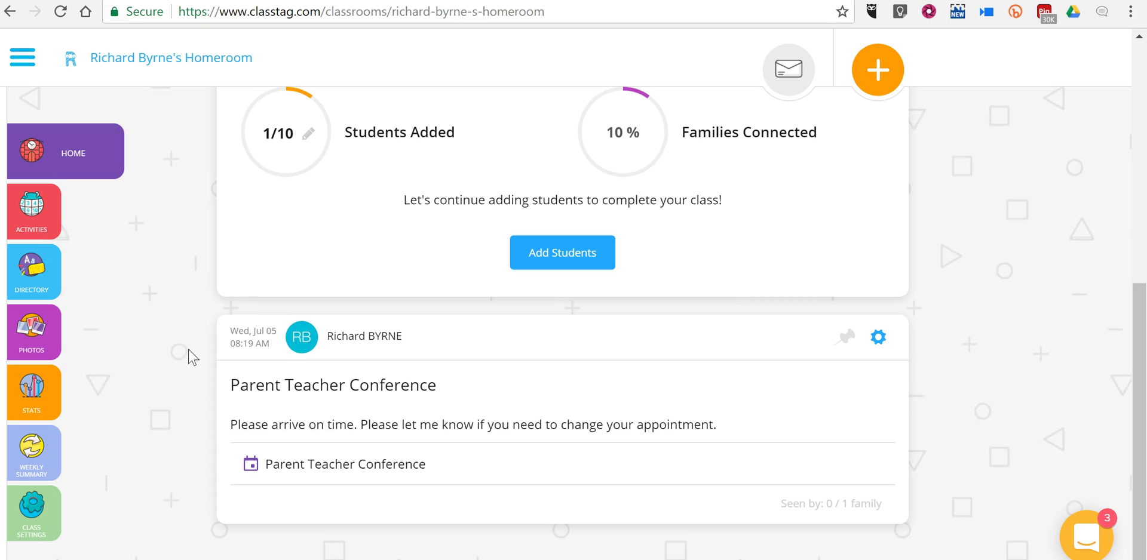
pyautogui.click(879, 340)
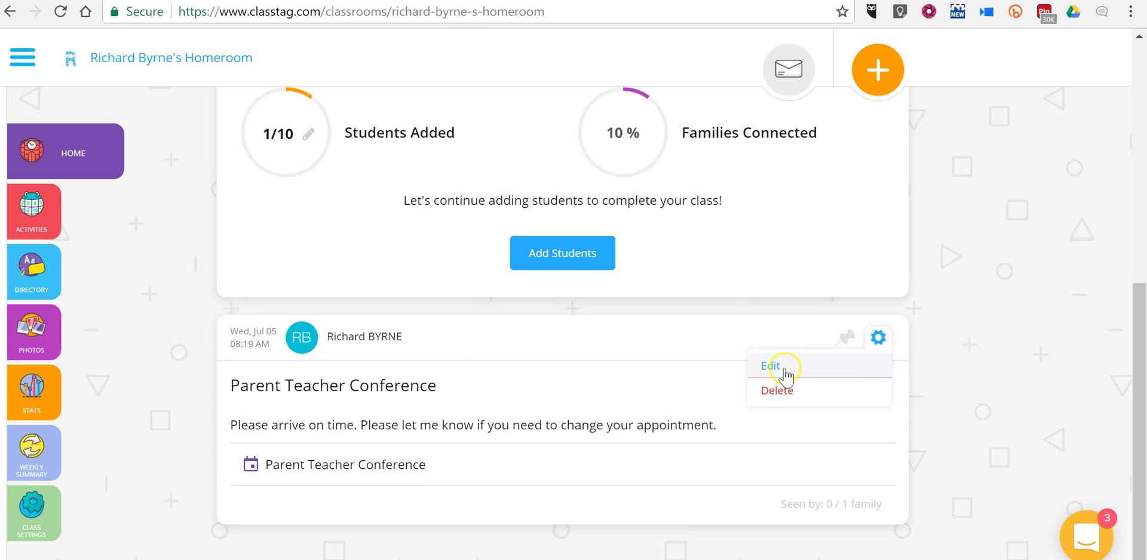
pyautogui.click(1026, 374)
pyautogui.scroll(7, 1029, 375)
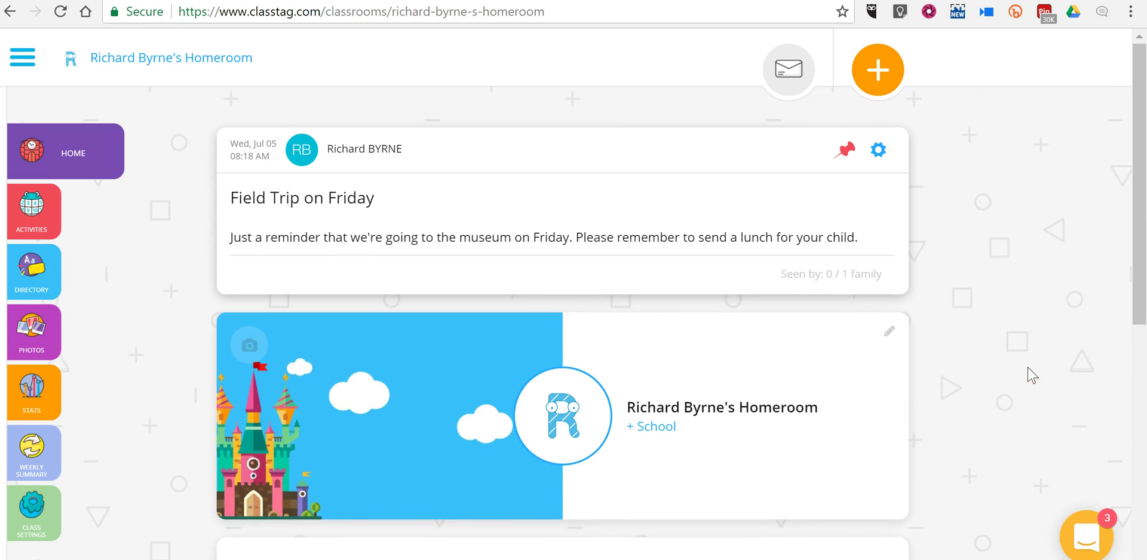